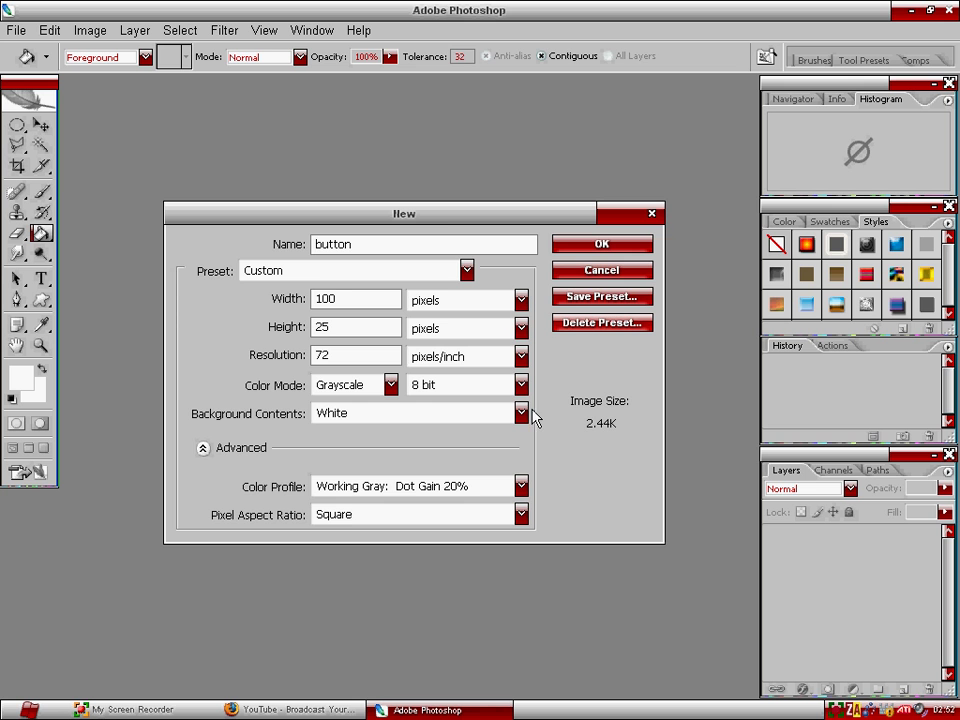
# Create a 100×25 px grayscale document named button and enlarge its window.
pyautogui.moveTo(437, 224); pyautogui.dragTo(437, 212)
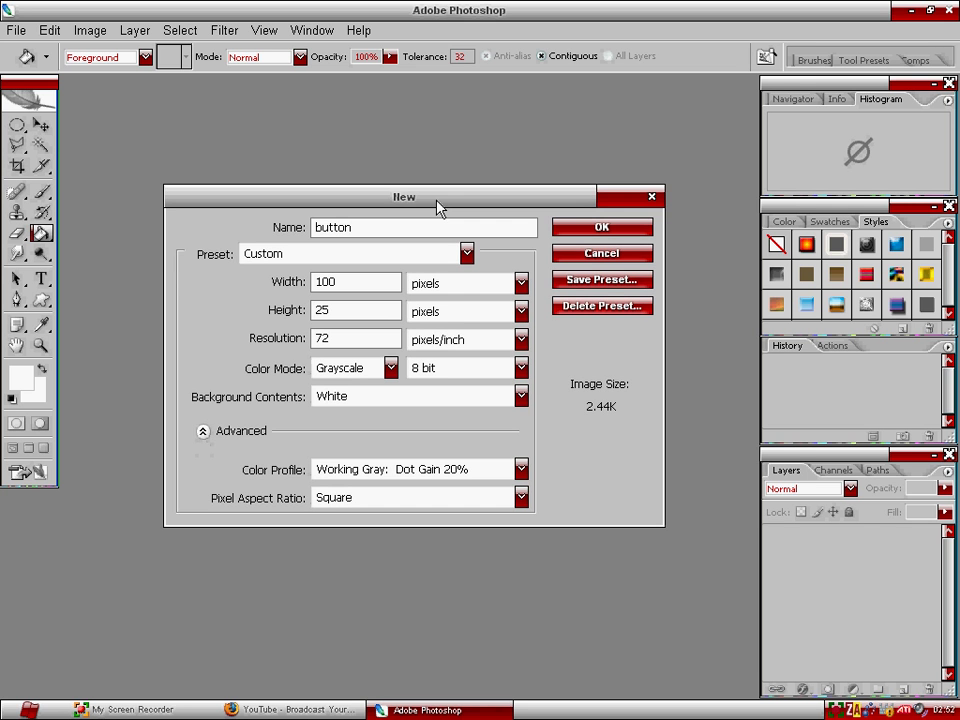
pyautogui.click(582, 227)
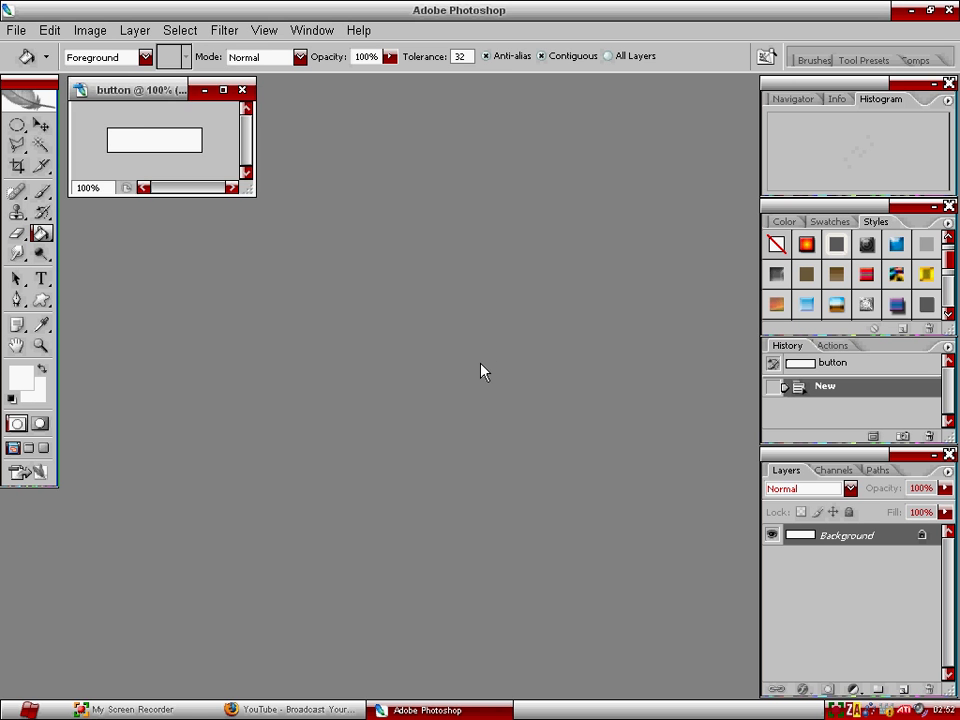
pyautogui.moveTo(132, 95); pyautogui.dragTo(287, 224)
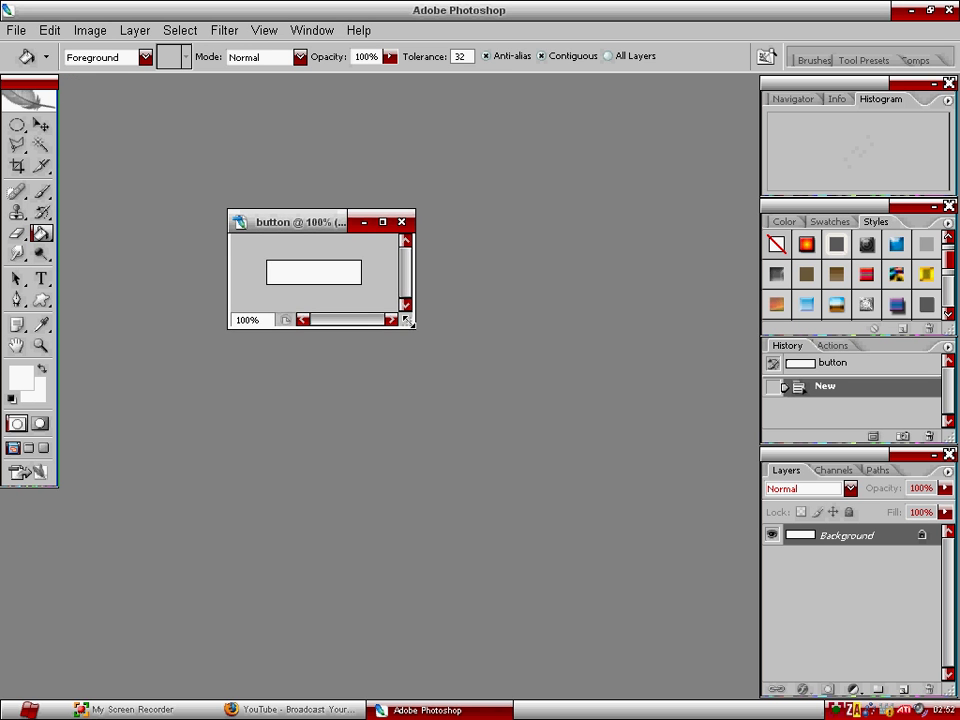
pyautogui.moveTo(403, 322); pyautogui.dragTo(569, 458)
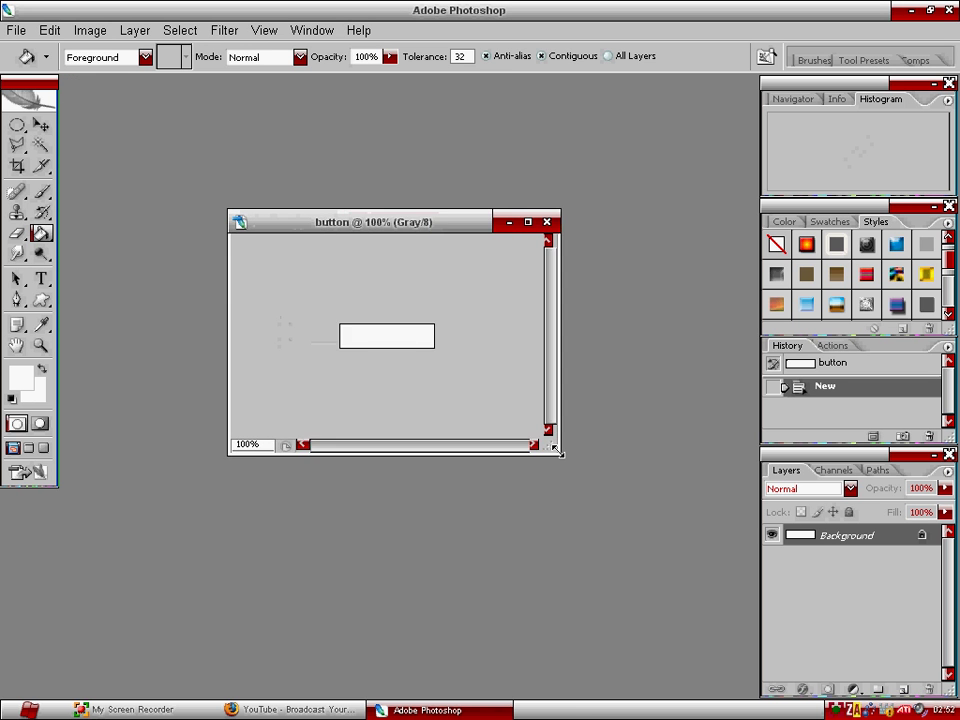
# Add Layer 1, fill the Background black with the Paint Bucket, then reselect Layer 1.
pyautogui.click(903, 690)
pyautogui.click(802, 556)
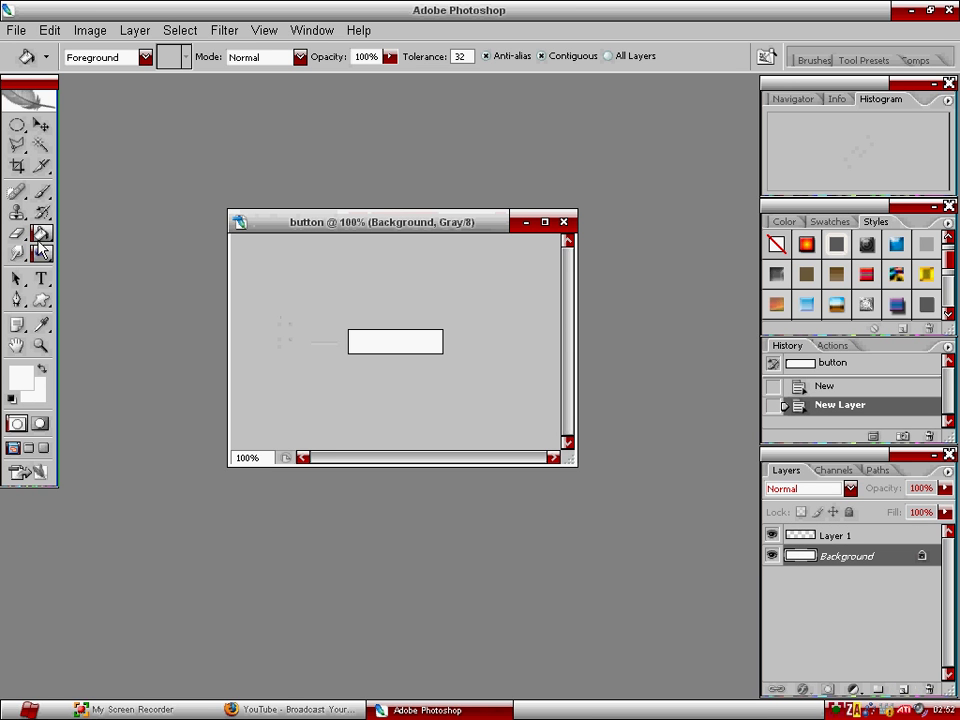
pyautogui.click(41, 324)
pyautogui.click(20, 377)
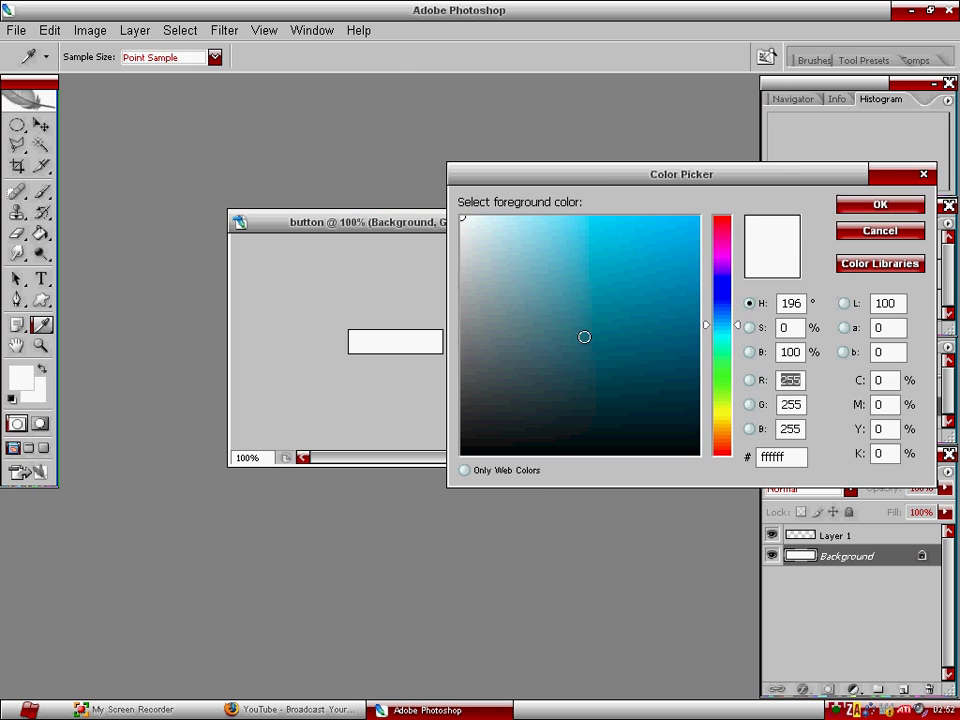
pyautogui.click(462, 453)
pyautogui.click(877, 208)
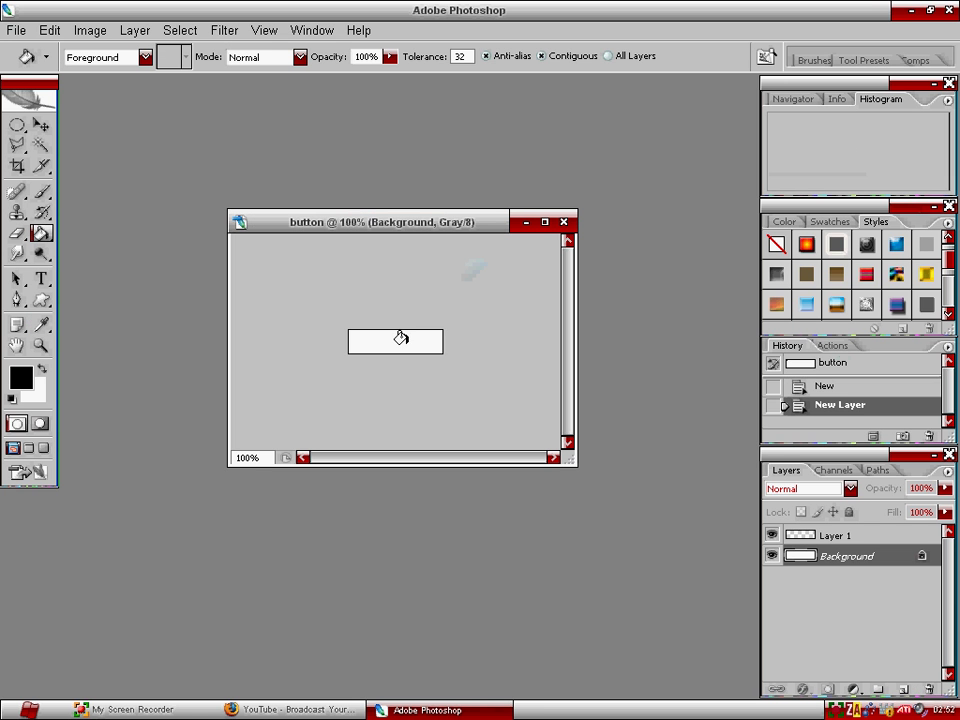
pyautogui.click(399, 336)
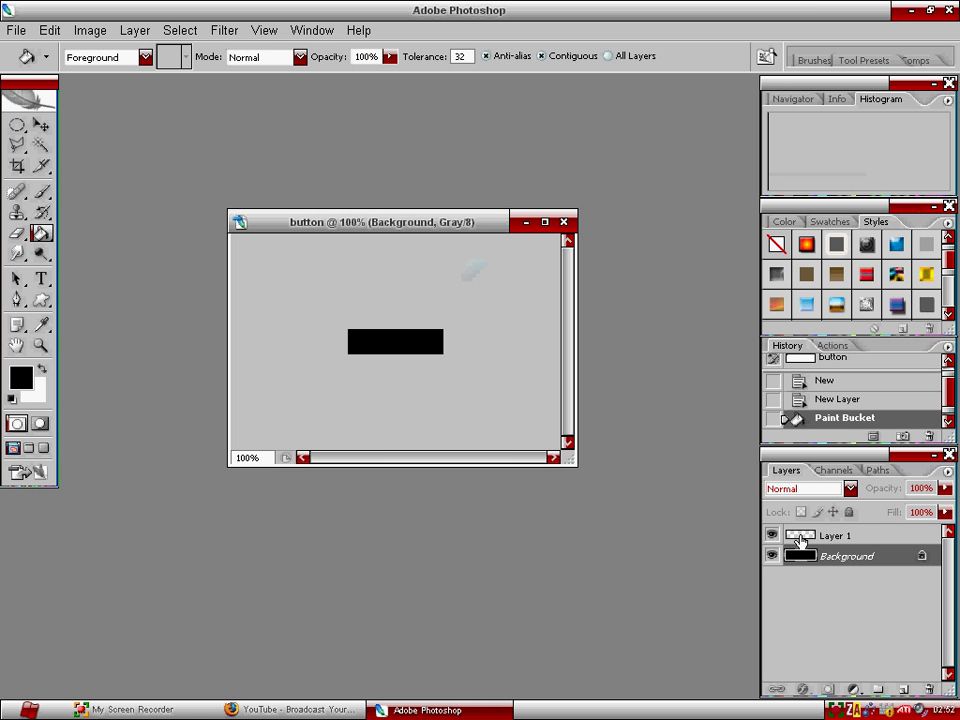
pyautogui.click(800, 541)
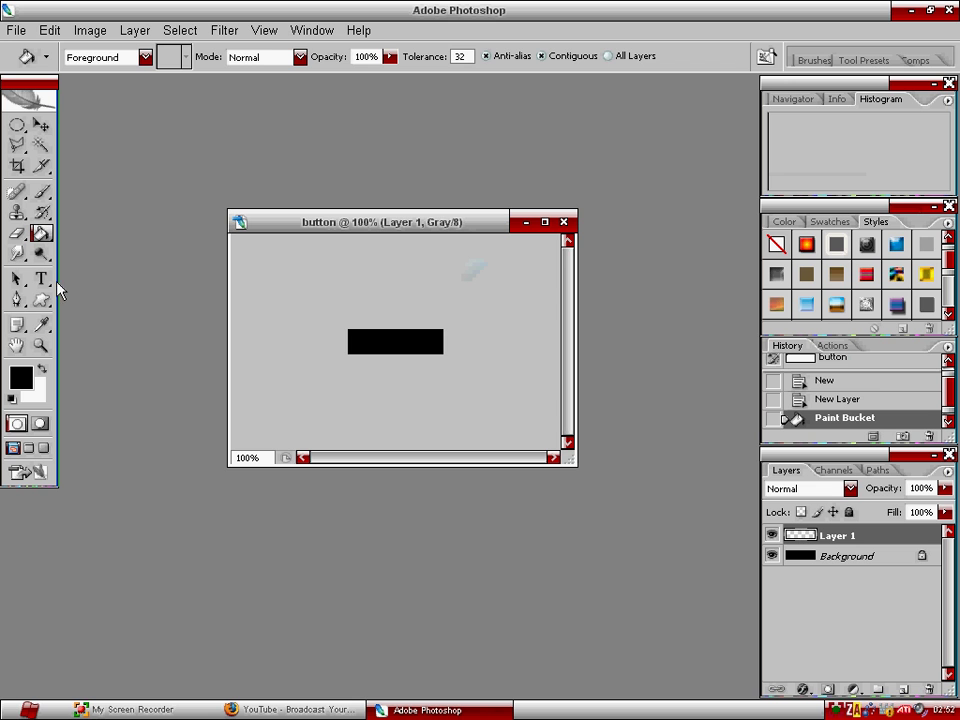
# Switch to the Gradient Tool and set the gradient's 9% colour stop to grey d6d6d6.
pyautogui.rightClick(41, 233)
pyautogui.click(95, 234)
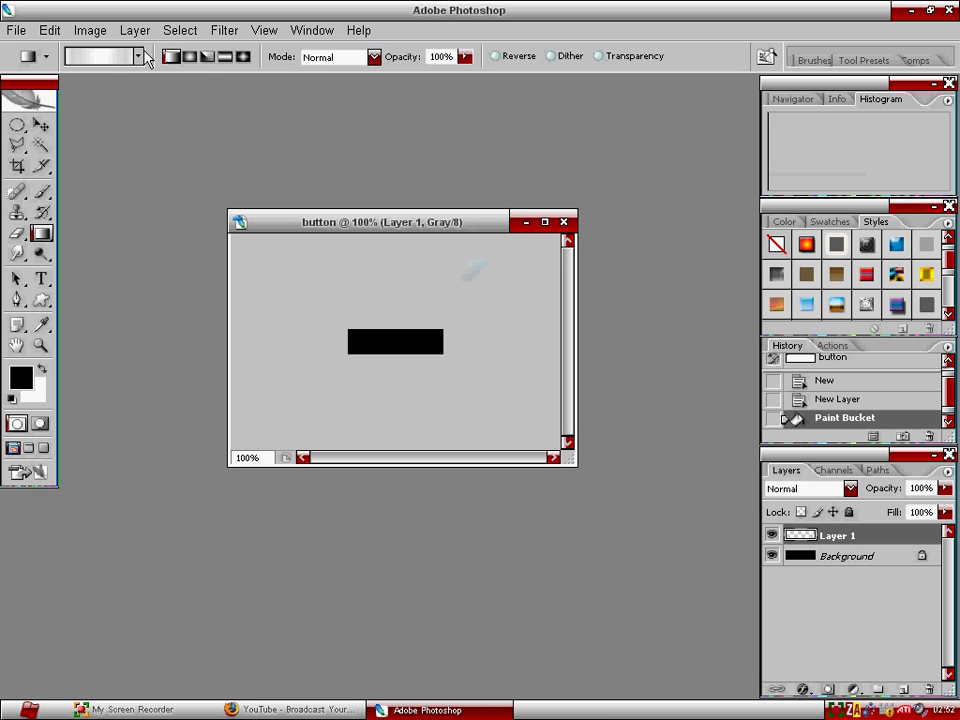
pyautogui.click(113, 62)
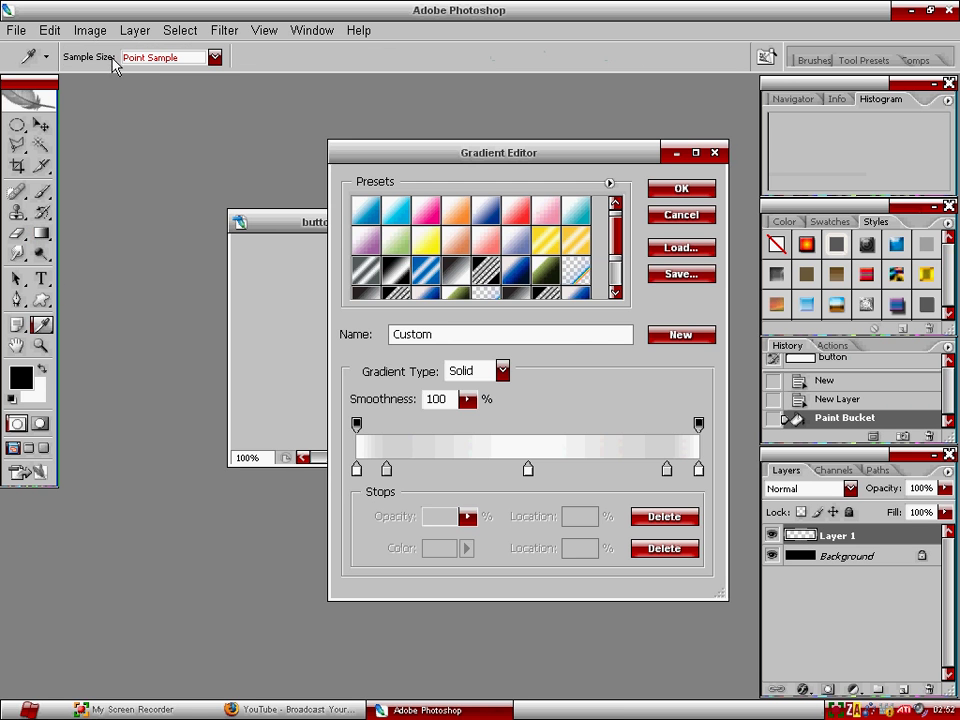
pyautogui.click(387, 469)
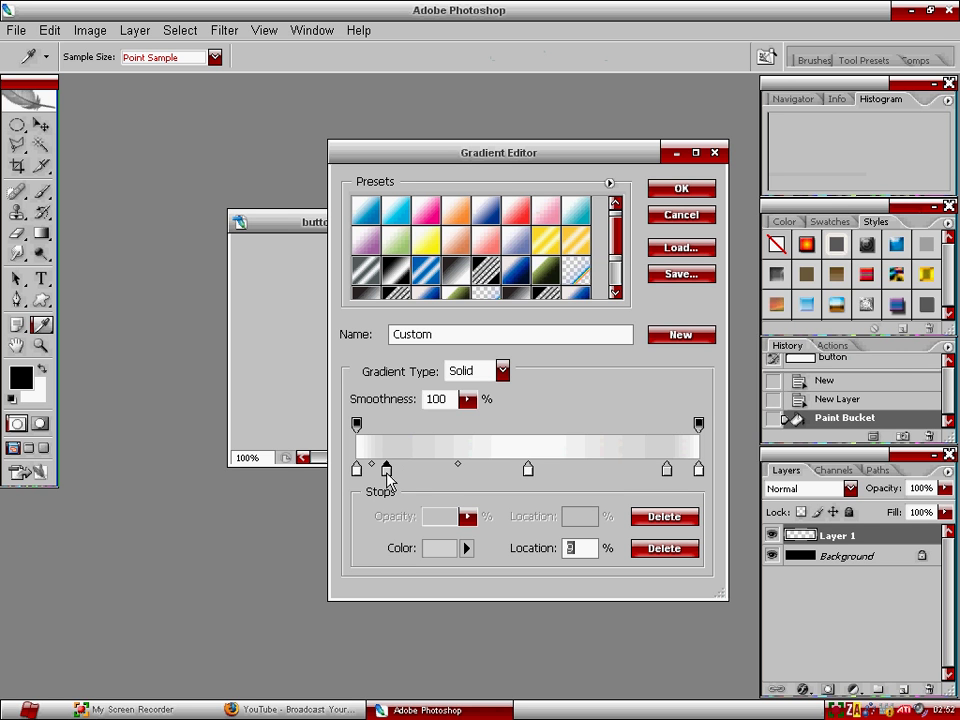
pyautogui.click(434, 551)
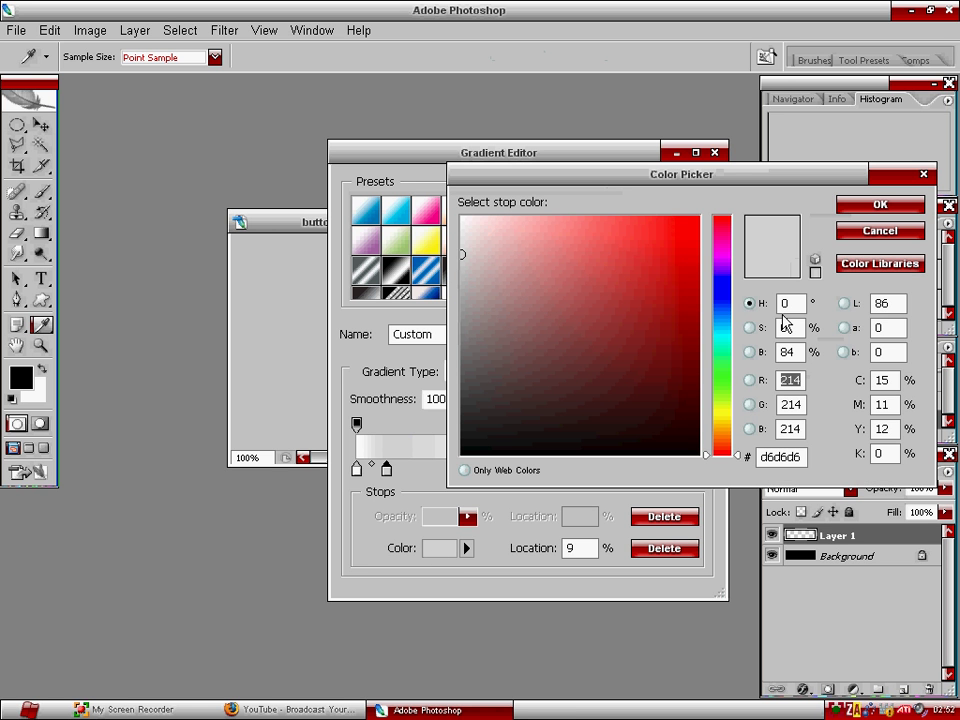
pyautogui.click(872, 206)
pyautogui.click(678, 190)
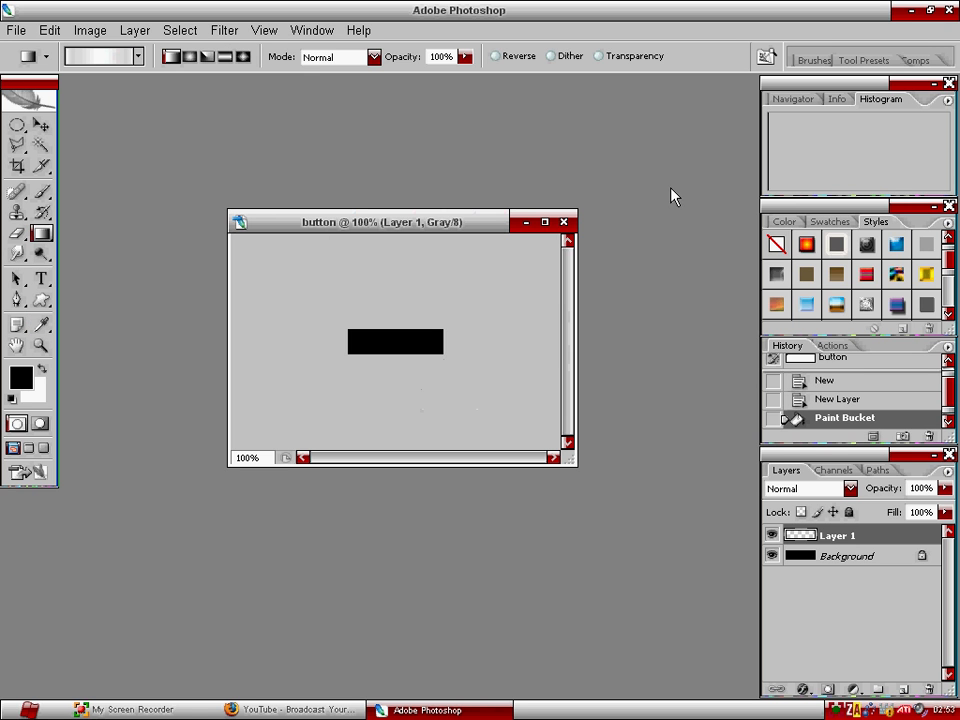
pyautogui.click(17, 124)
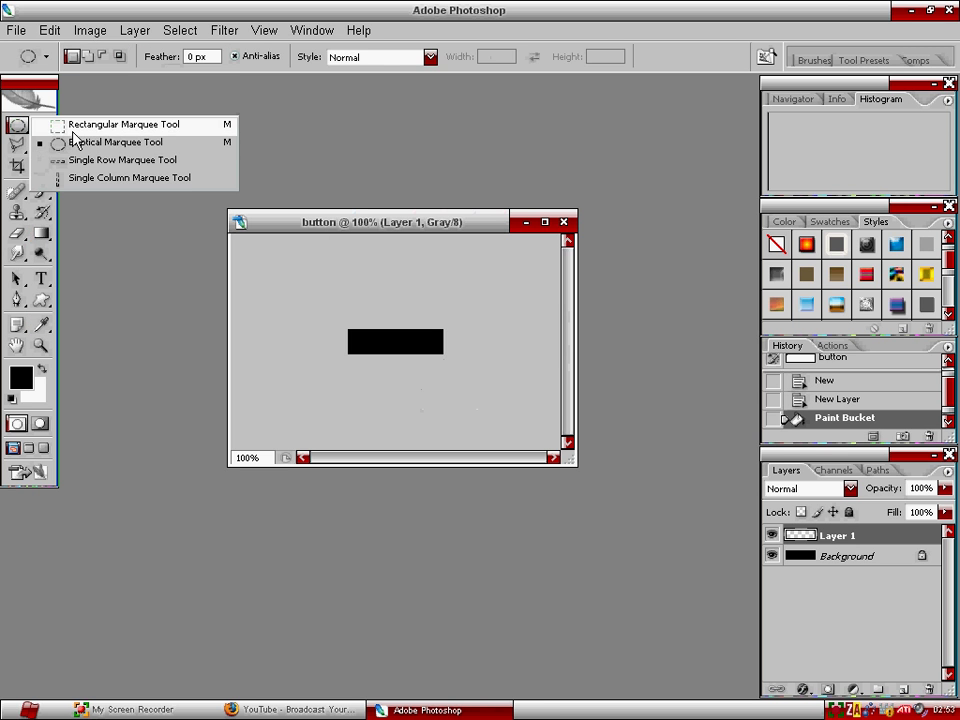
# Marquee a rectangle just inside the black bar and smooth its corners with radius 3.
pyautogui.click(100, 125)
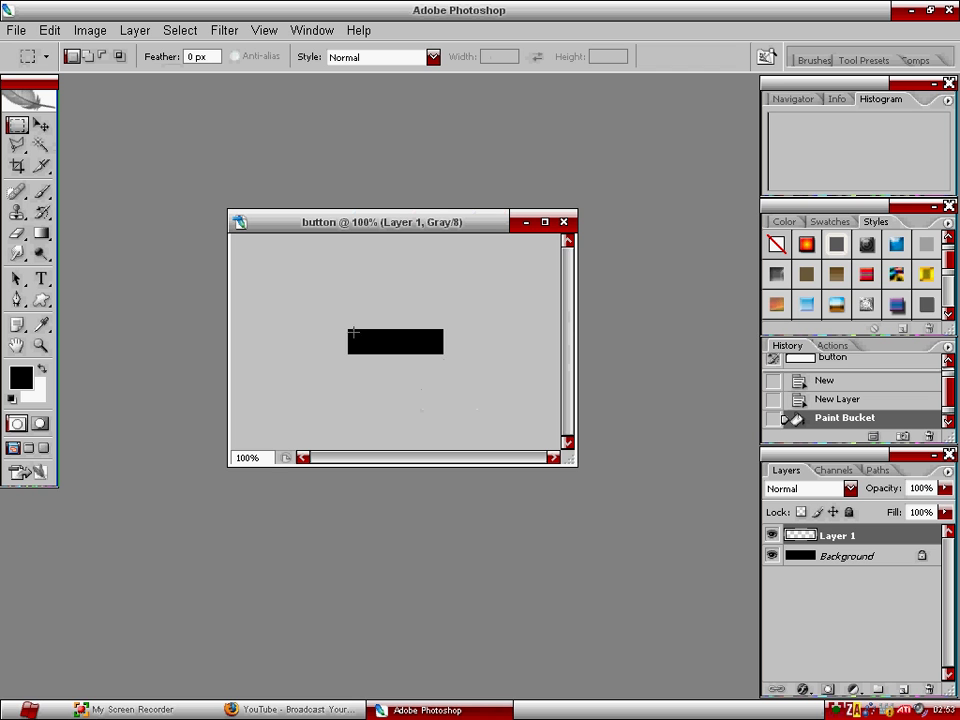
pyautogui.moveTo(354, 333); pyautogui.dragTo(438, 351)
pyautogui.moveTo(438, 350); pyautogui.dragTo(438, 351)
pyautogui.click(170, 32)
pyautogui.moveTo(192, 246)
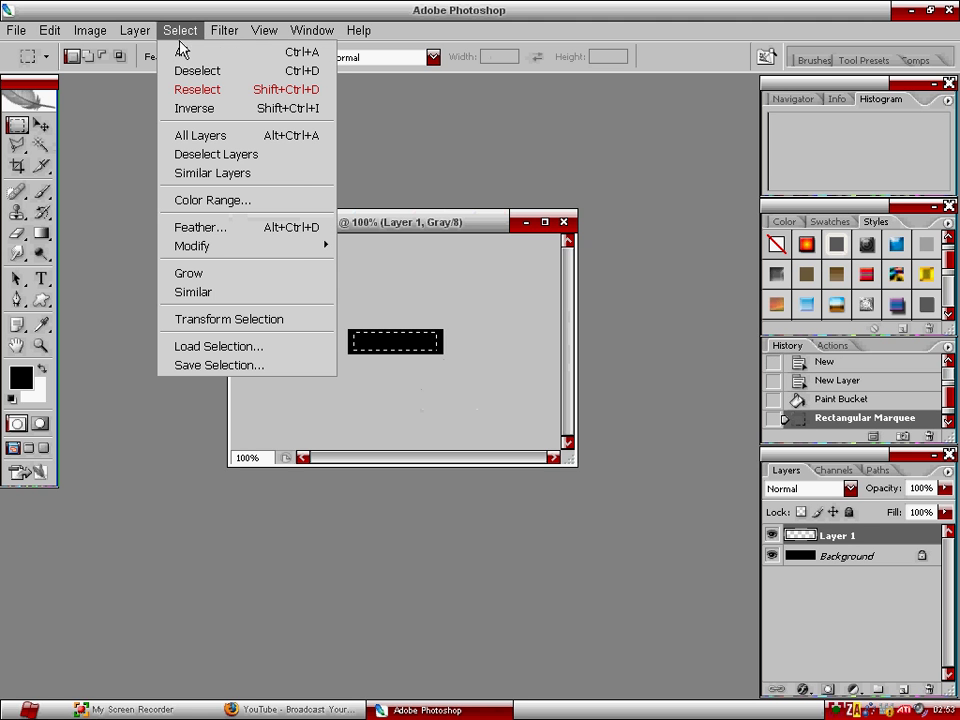
pyautogui.click(385, 266)
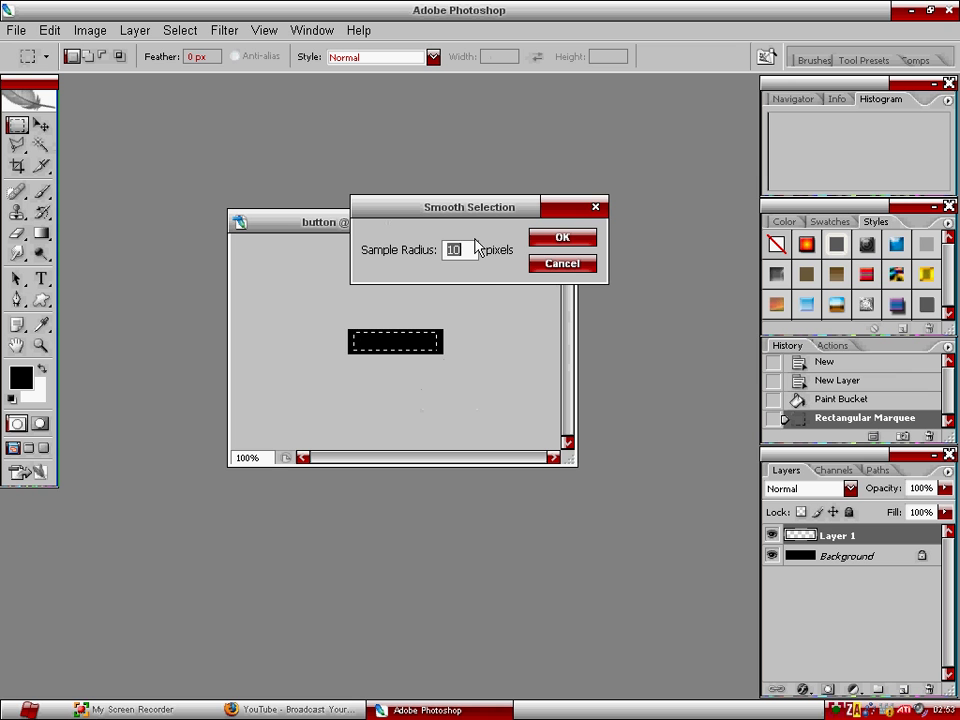
pyautogui.write('3')
pyautogui.click(563, 239)
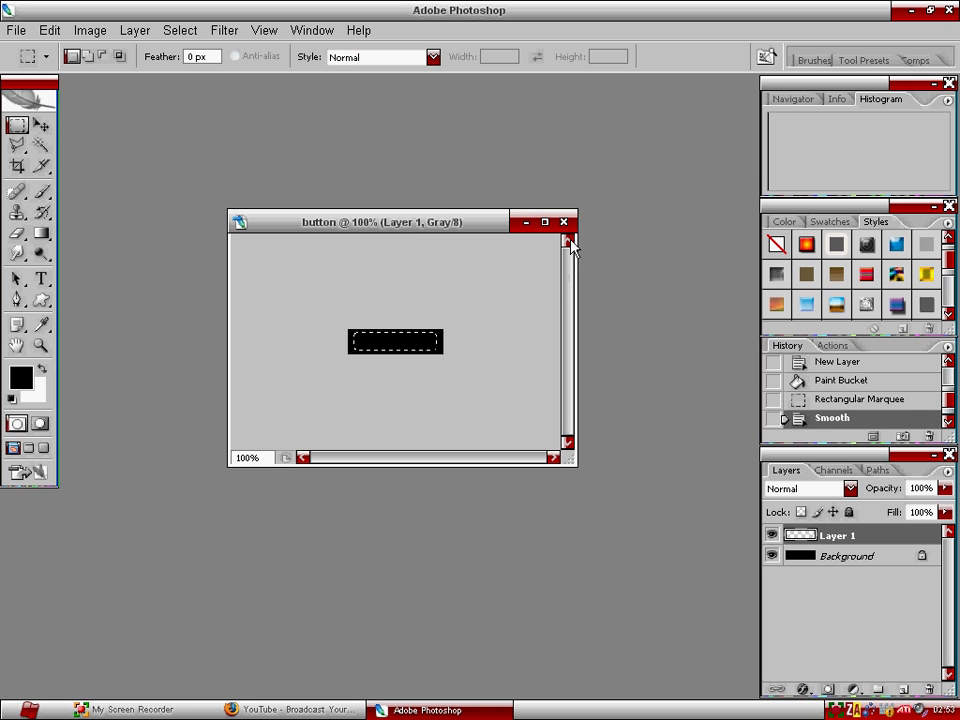
pyautogui.moveTo(407, 347); pyautogui.dragTo(409, 346)
# Fill the rounded selection with the light gradient, redoing the fill once, then deselect.
pyautogui.press('g')
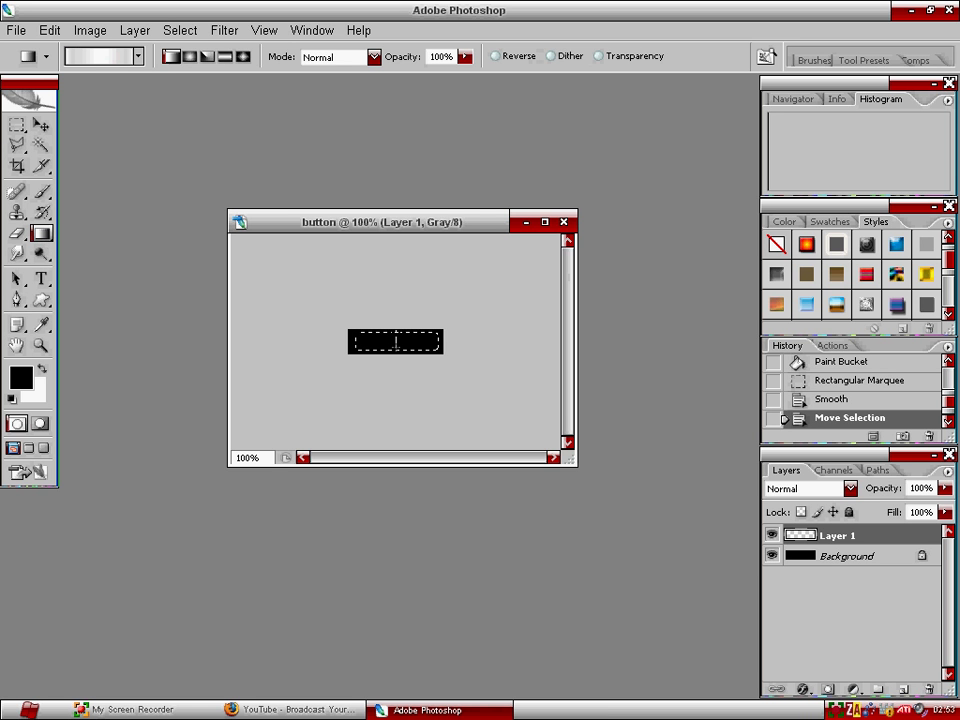
pyautogui.moveTo(397, 342); pyautogui.dragTo(395, 349)
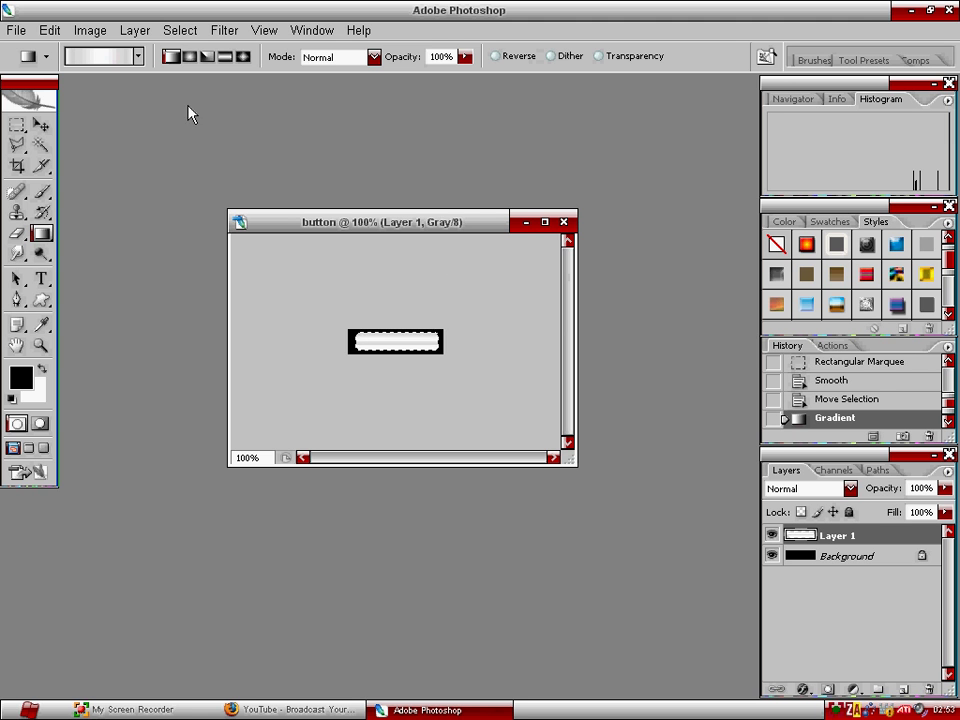
pyautogui.click(50, 30)
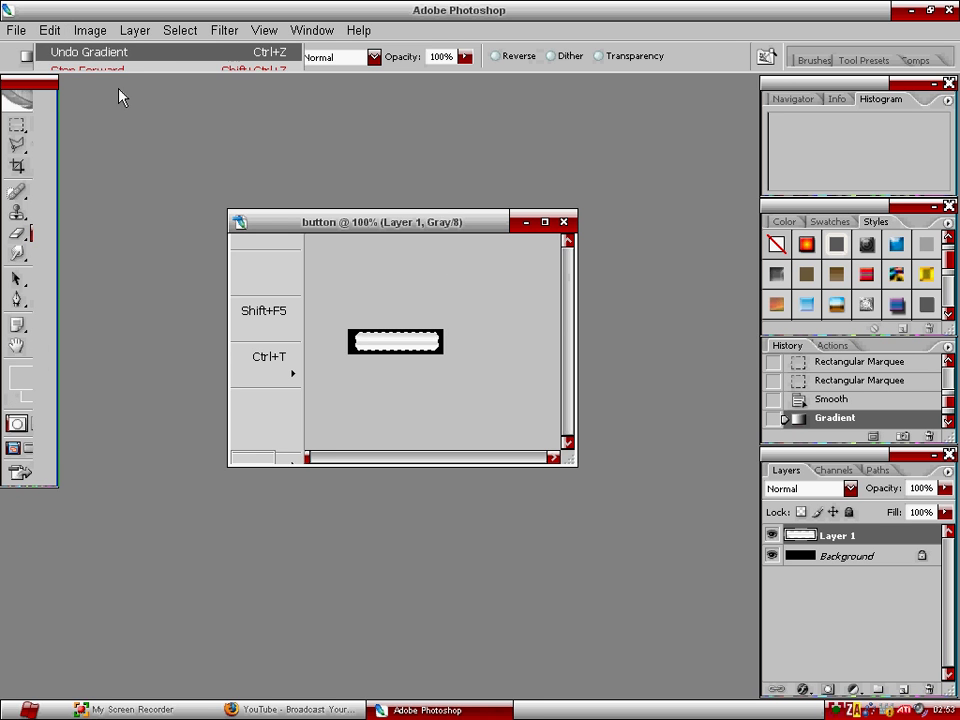
pyautogui.click(80, 53)
pyautogui.moveTo(397, 333); pyautogui.dragTo(395, 350)
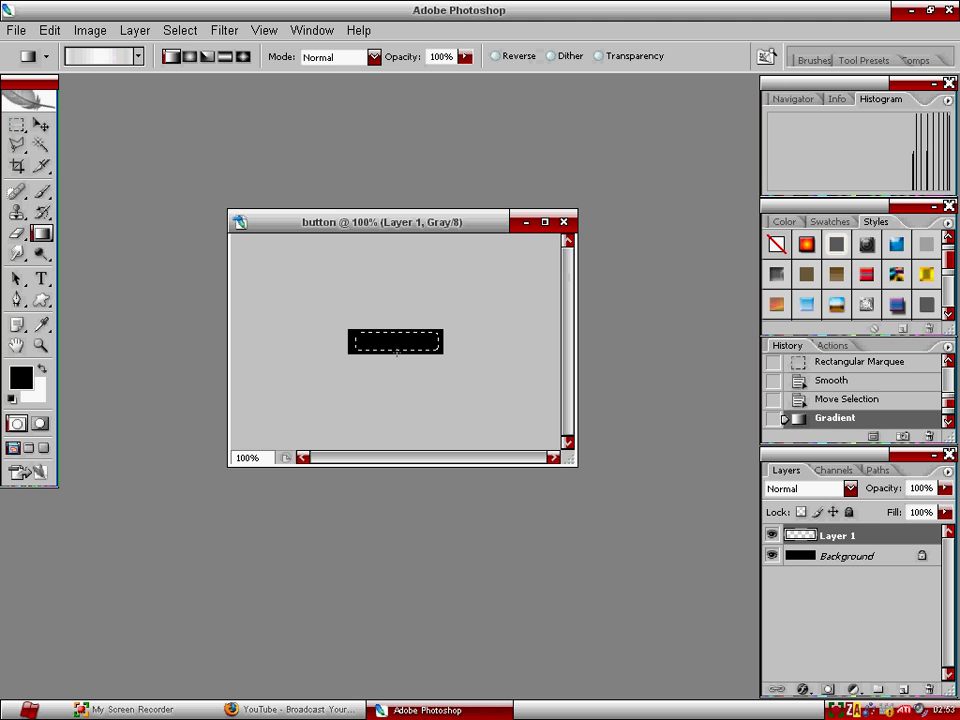
pyautogui.click(166, 30)
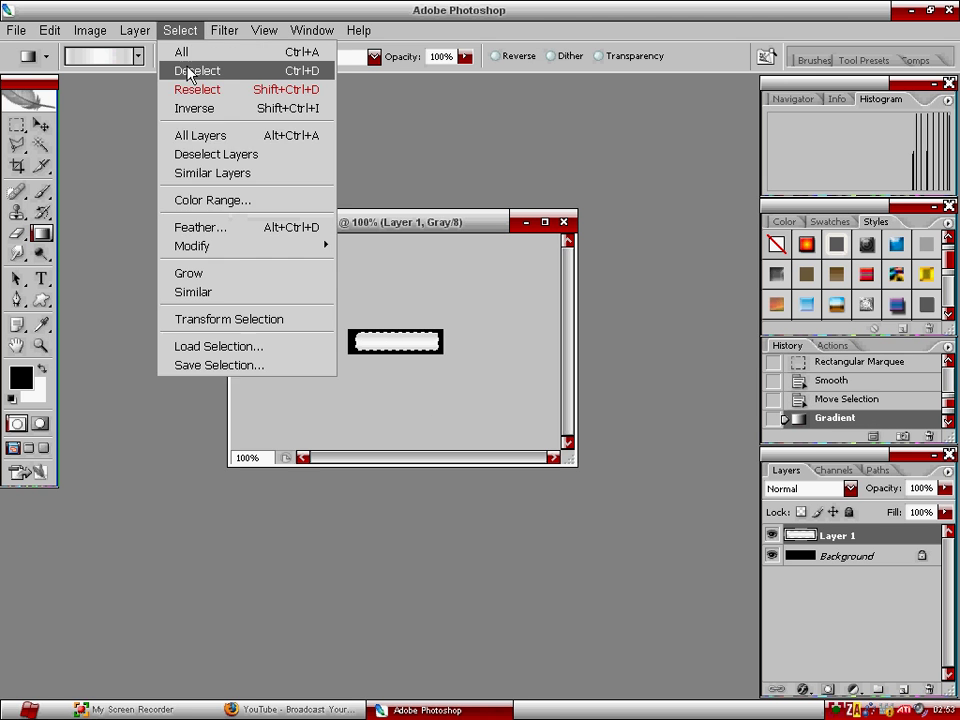
pyautogui.click(186, 71)
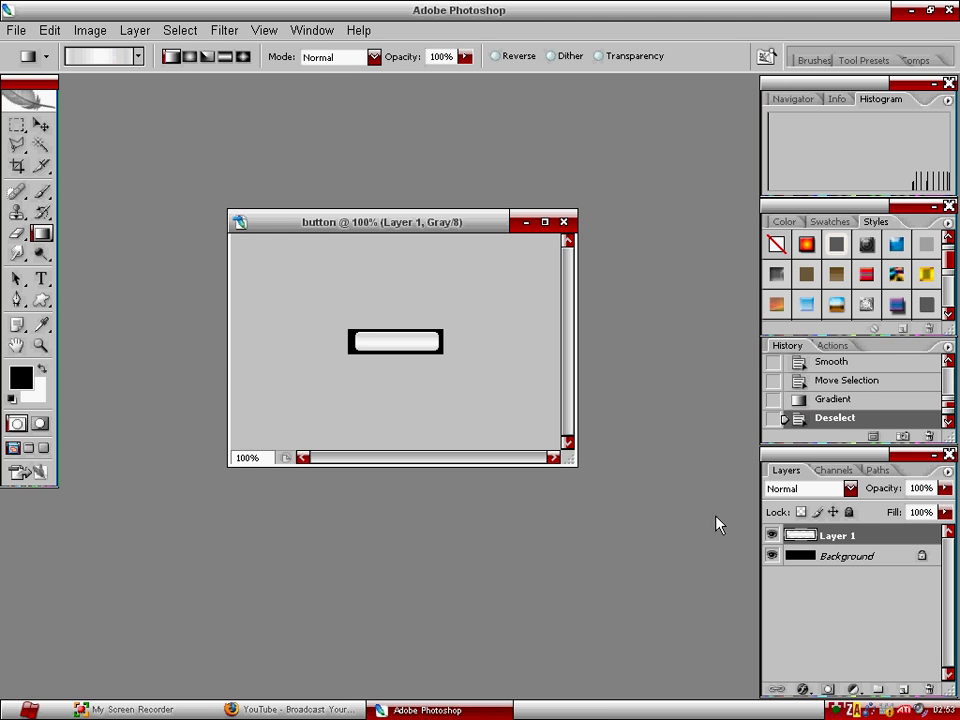
# Add a 1 px grey Stroke effect to Layer 1.
pyautogui.click(801, 689)
pyautogui.click(828, 670)
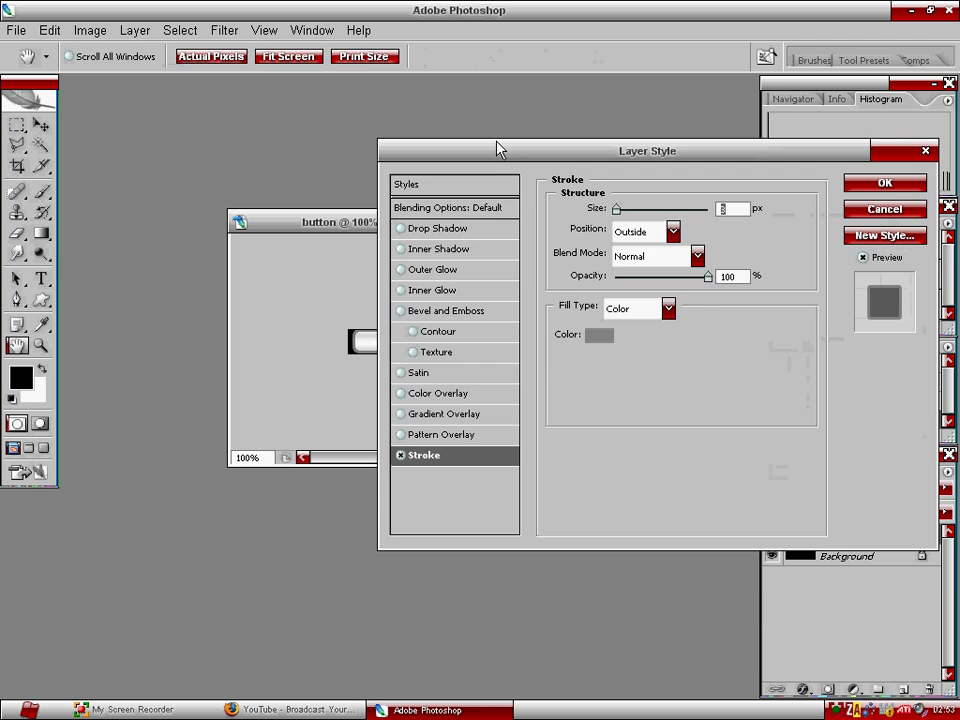
pyautogui.moveTo(489, 154); pyautogui.dragTo(599, 198)
pyautogui.moveTo(728, 252); pyautogui.dragTo(711, 253)
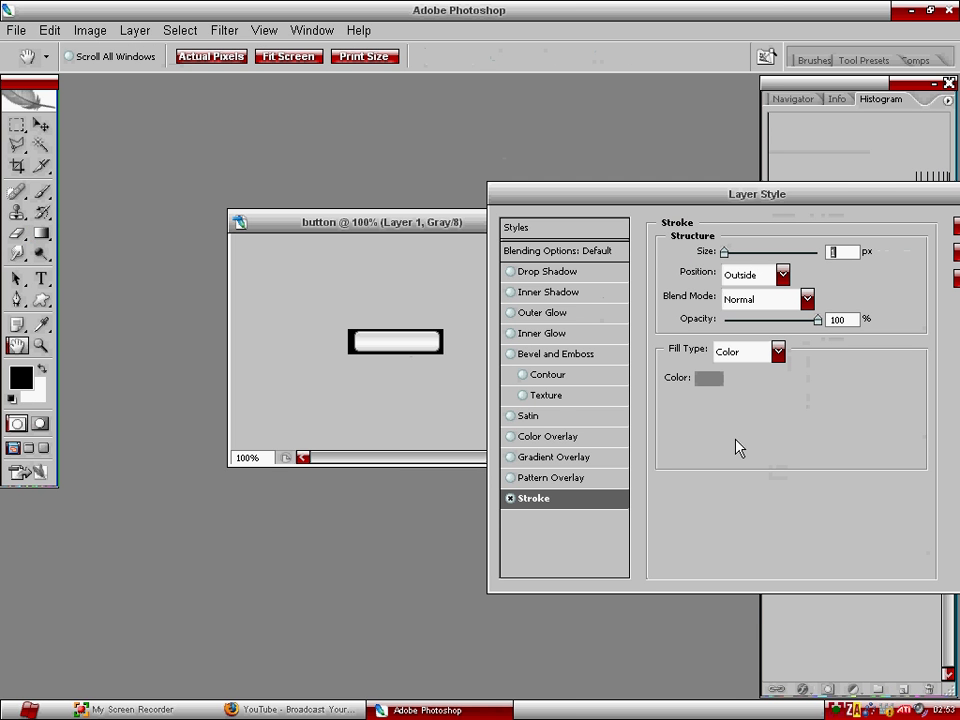
pyautogui.click(709, 381)
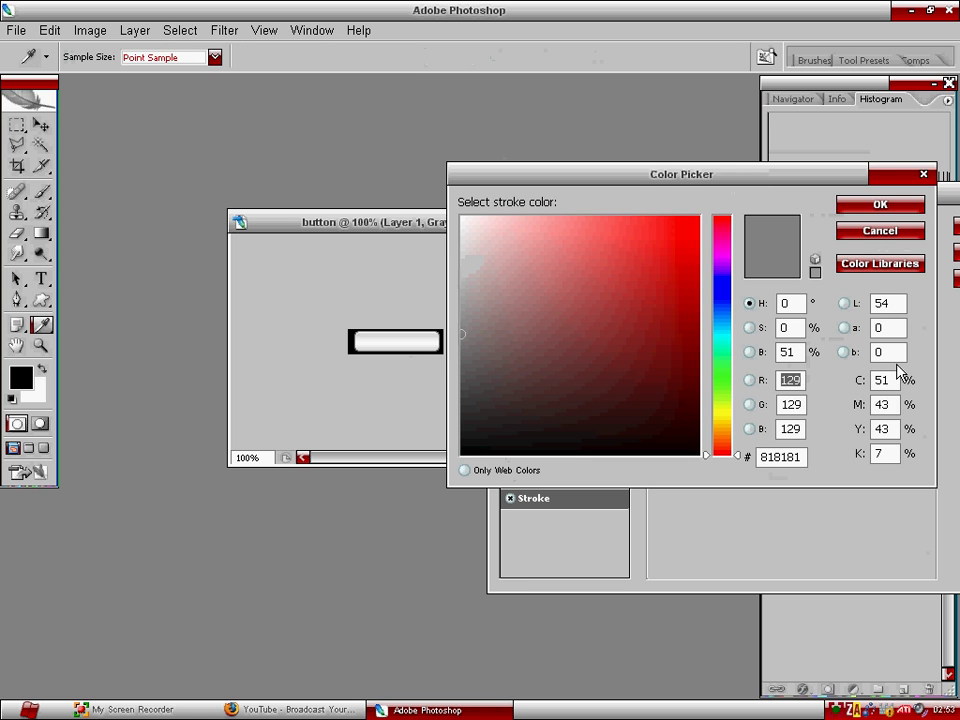
pyautogui.click(892, 208)
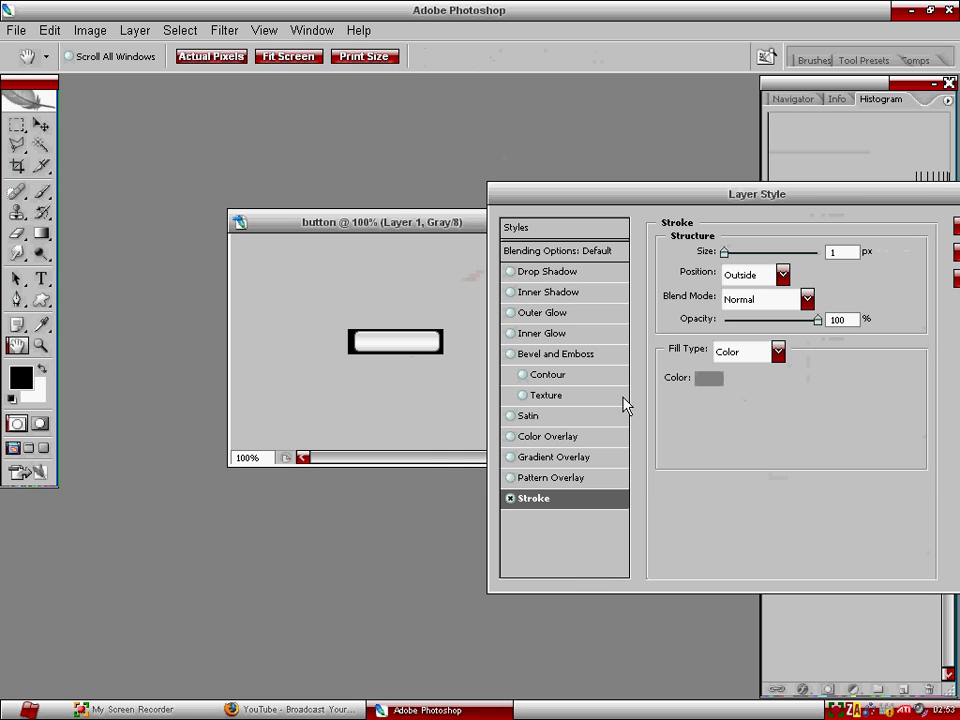
# Add a white Inner Glow in Normal mode at 100% opacity and apply the style.
pyautogui.click(528, 336)
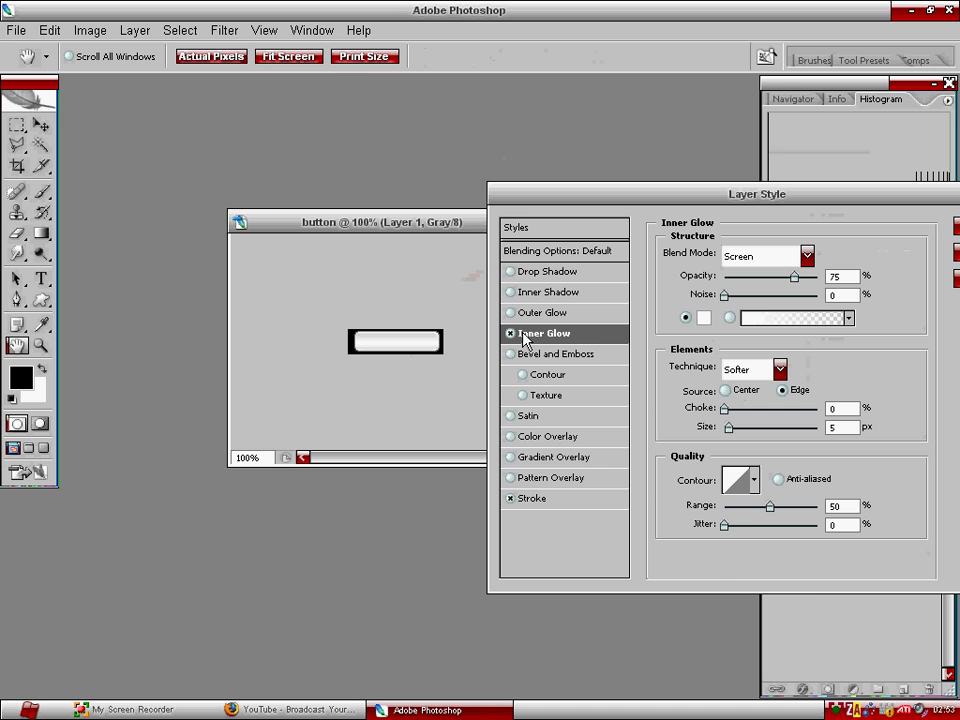
pyautogui.click(806, 256)
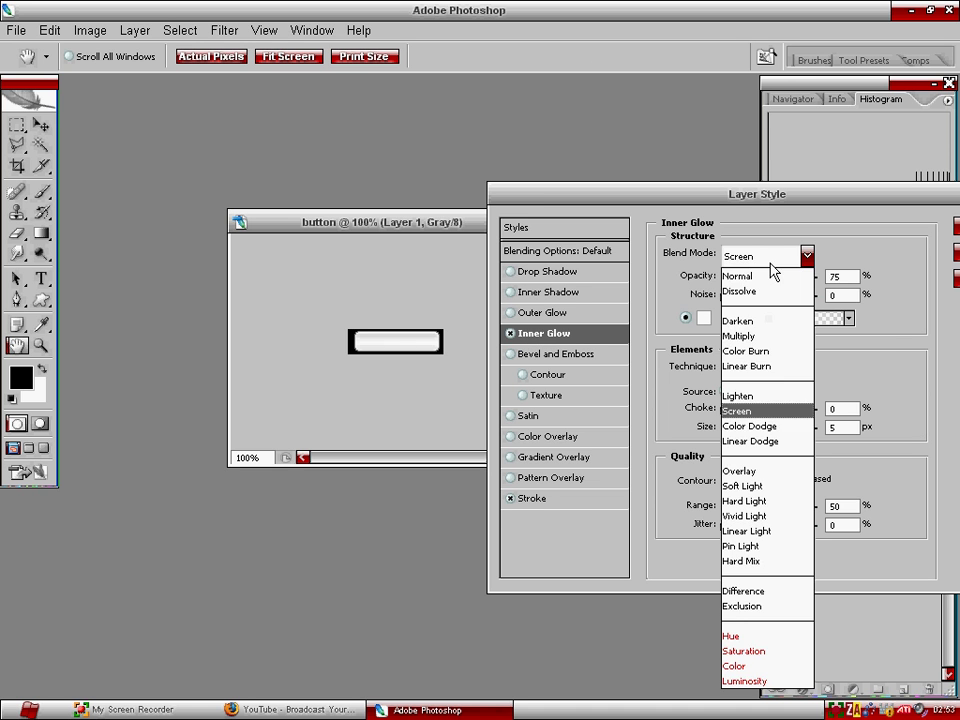
pyautogui.click(748, 276)
pyautogui.moveTo(794, 276); pyautogui.dragTo(820, 276)
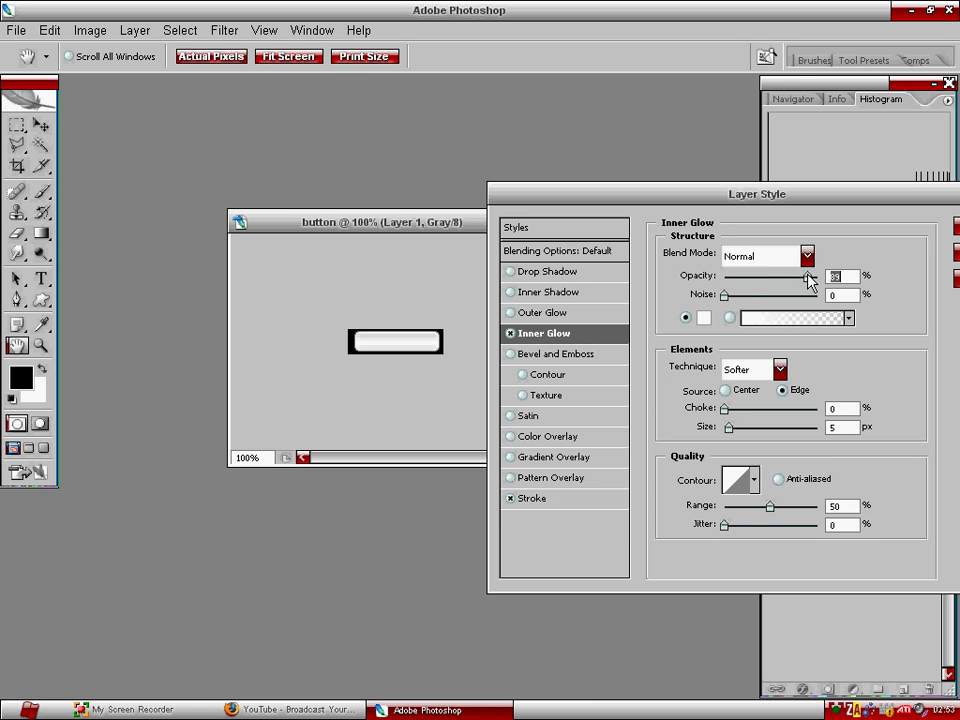
pyautogui.click(705, 318)
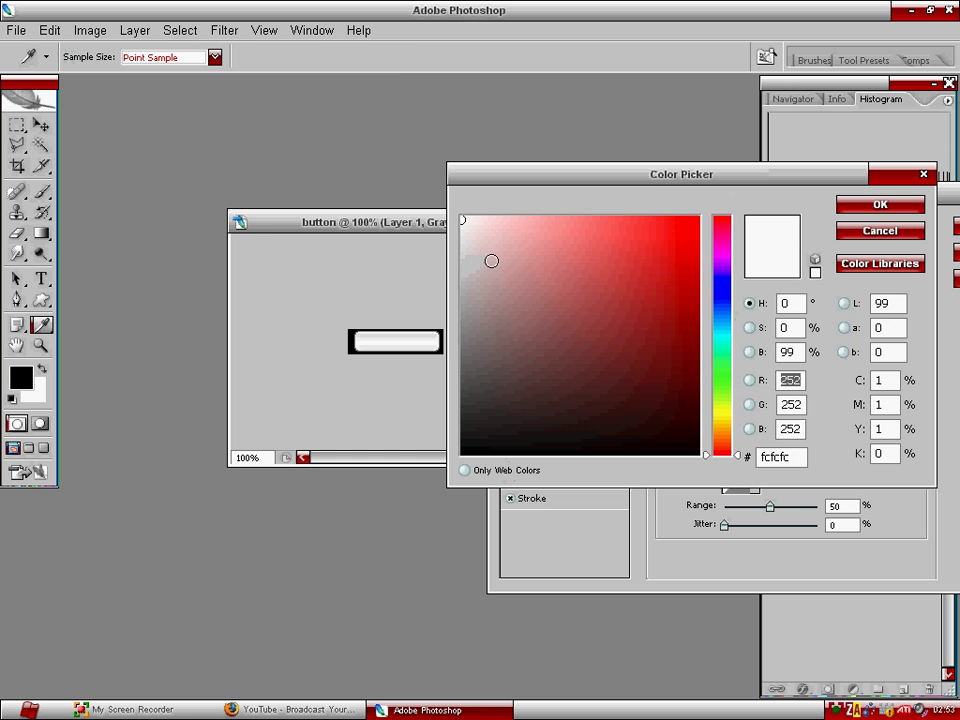
pyautogui.moveTo(491, 259)
pyautogui.mouseDown()
pyautogui.moveTo(452, 253)
pyautogui.moveTo(449, 206)
pyautogui.mouseUp()
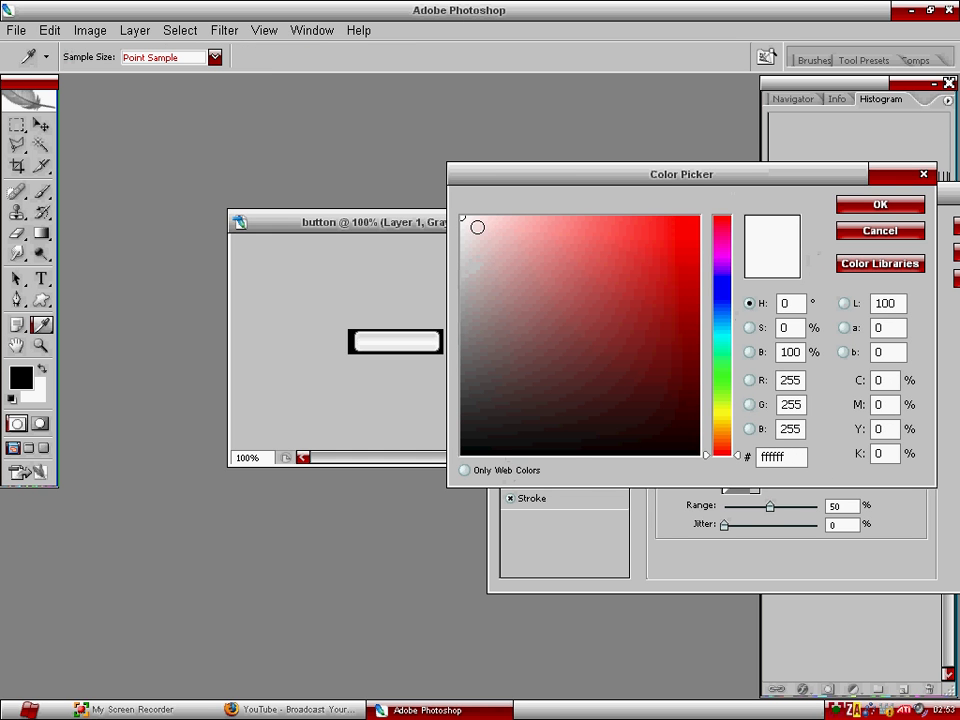
pyautogui.click(880, 205)
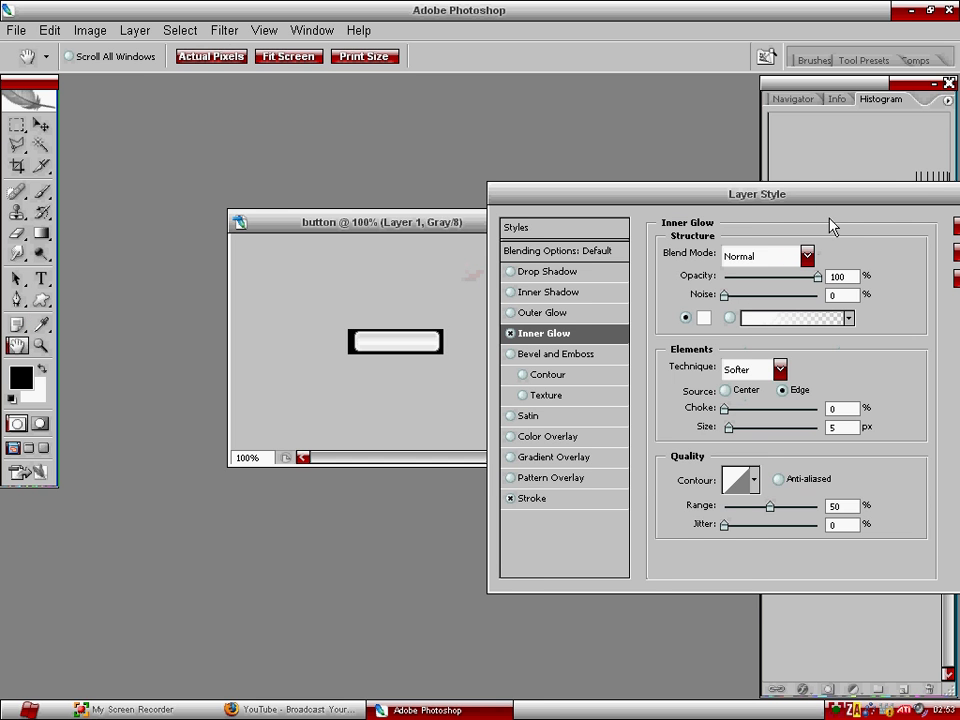
pyautogui.moveTo(781, 208); pyautogui.dragTo(660, 207)
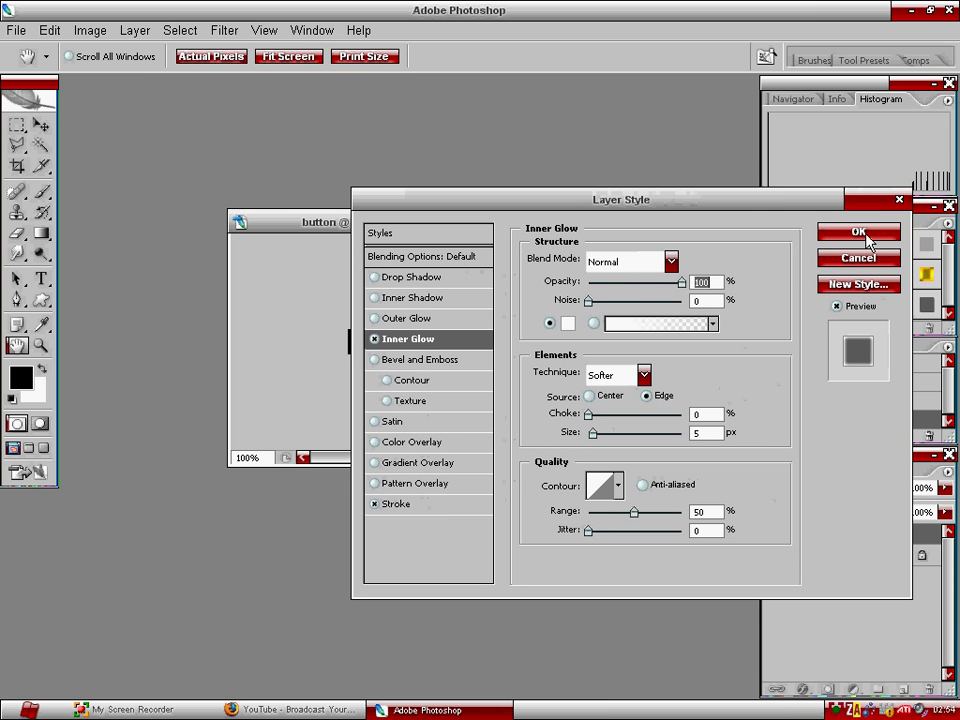
pyautogui.press('Return')
# Zoom in on the button and set up the Pencil with a grey sampled from it.
pyautogui.click(41, 345)
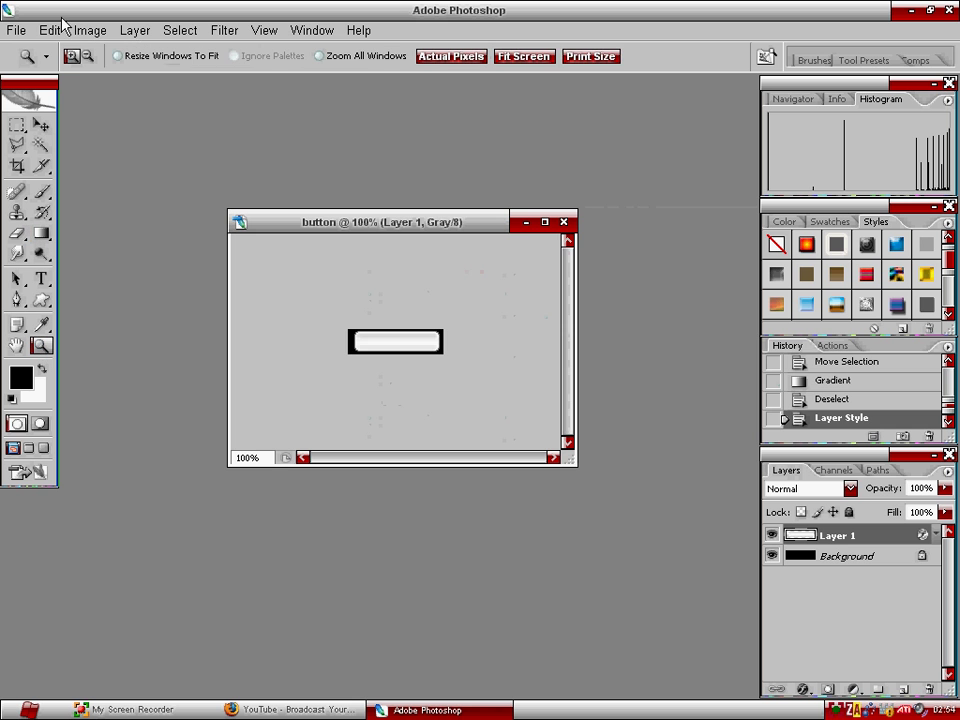
pyautogui.click(396, 339)
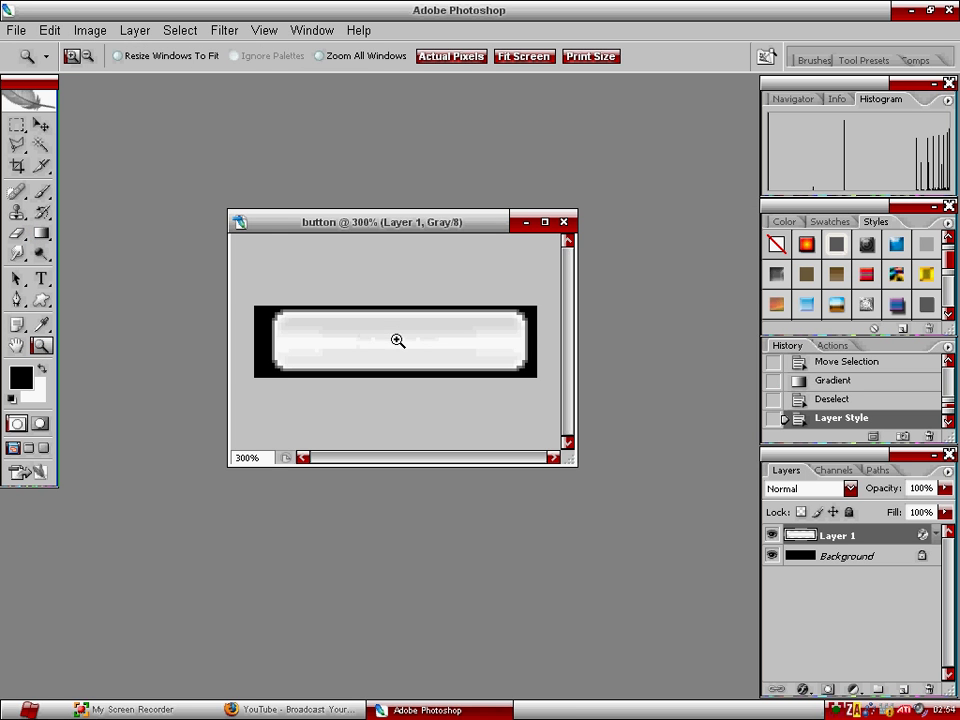
pyautogui.click(396, 339)
pyautogui.moveTo(565, 457); pyautogui.dragTo(700, 582)
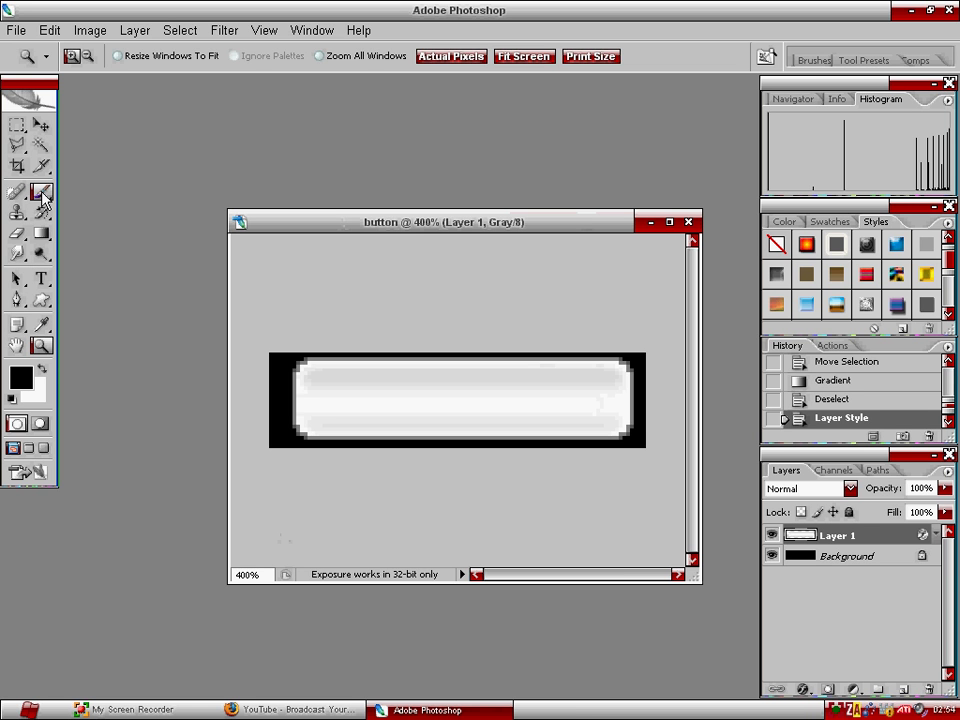
pyautogui.moveTo(41, 194); pyautogui.dragTo(100, 208)
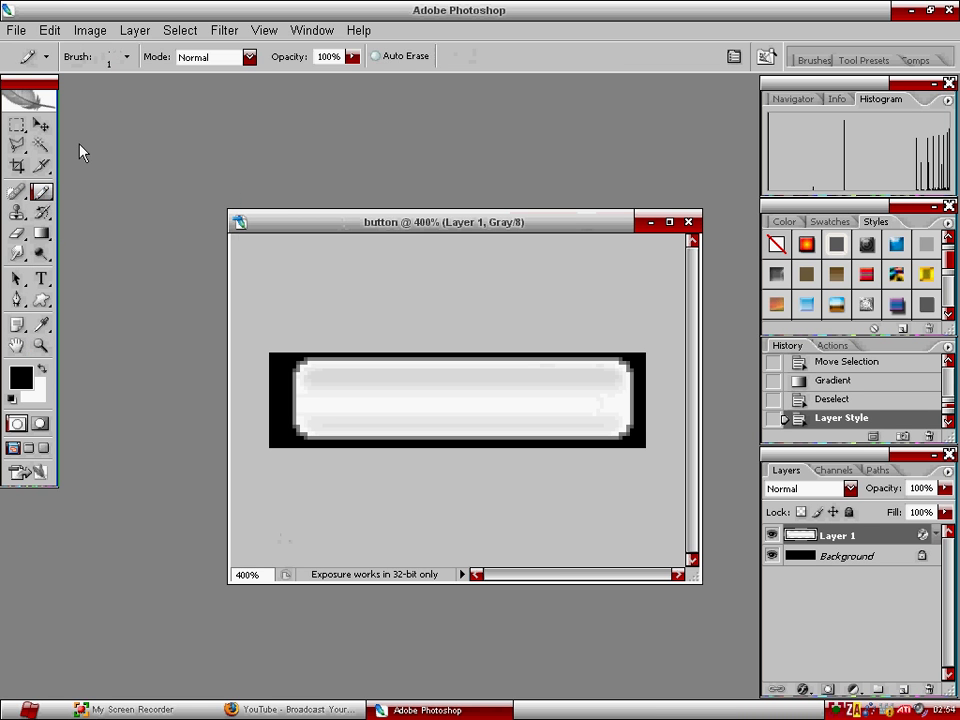
pyautogui.click(20, 377)
pyautogui.click(413, 300)
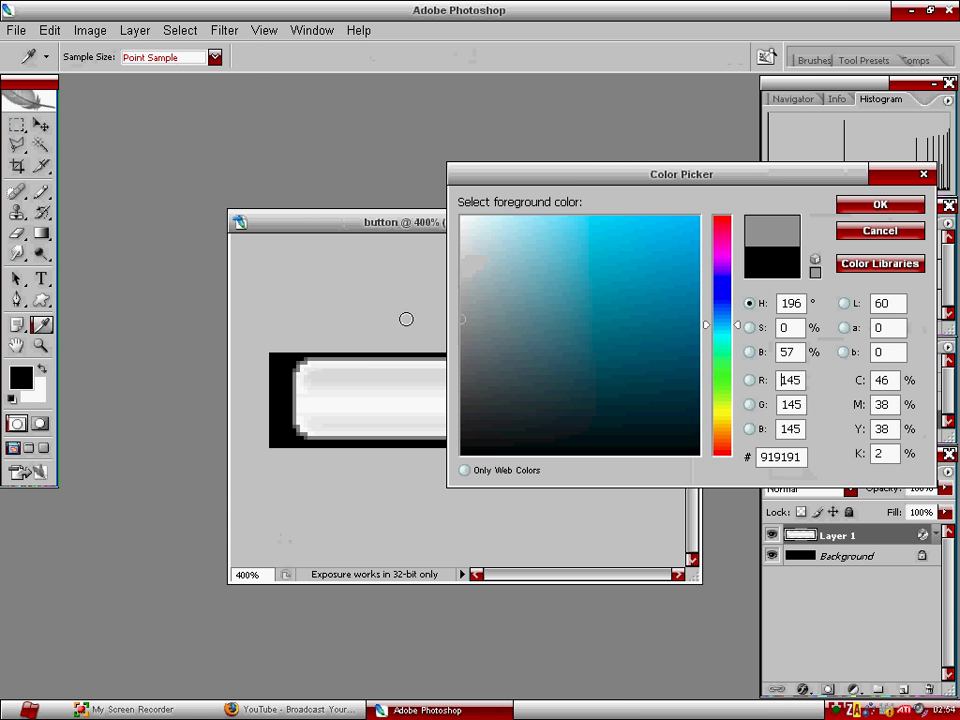
pyautogui.click(880, 204)
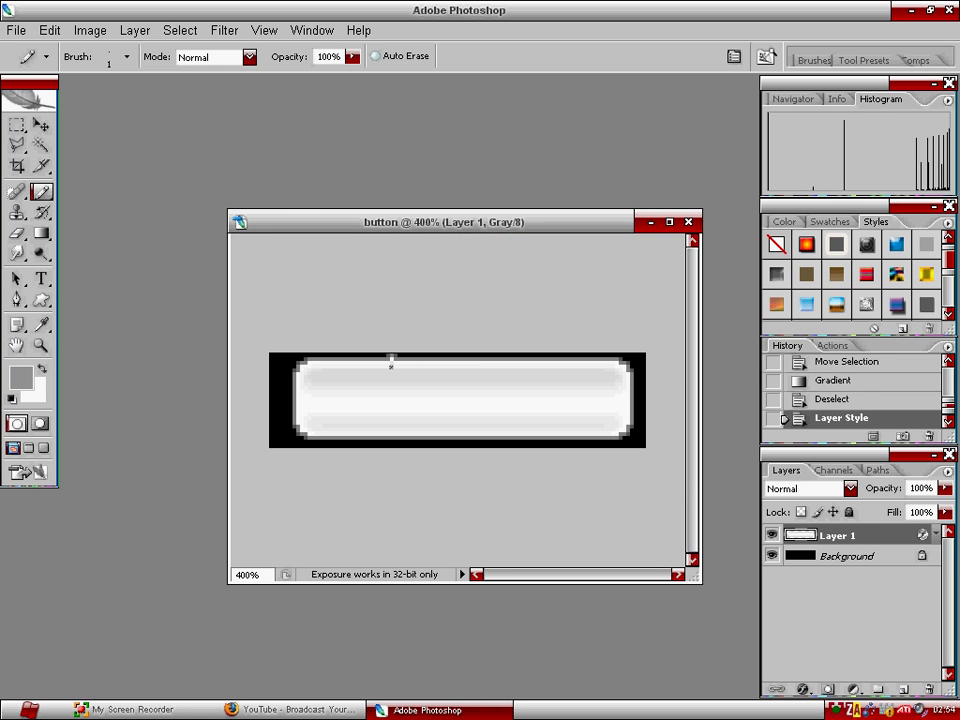
# On a new layer, draw a vertical grey divider line down the button.
pyautogui.click(391, 358)
pyautogui.click(45, 30)
pyautogui.click(70, 51)
pyautogui.click(903, 689)
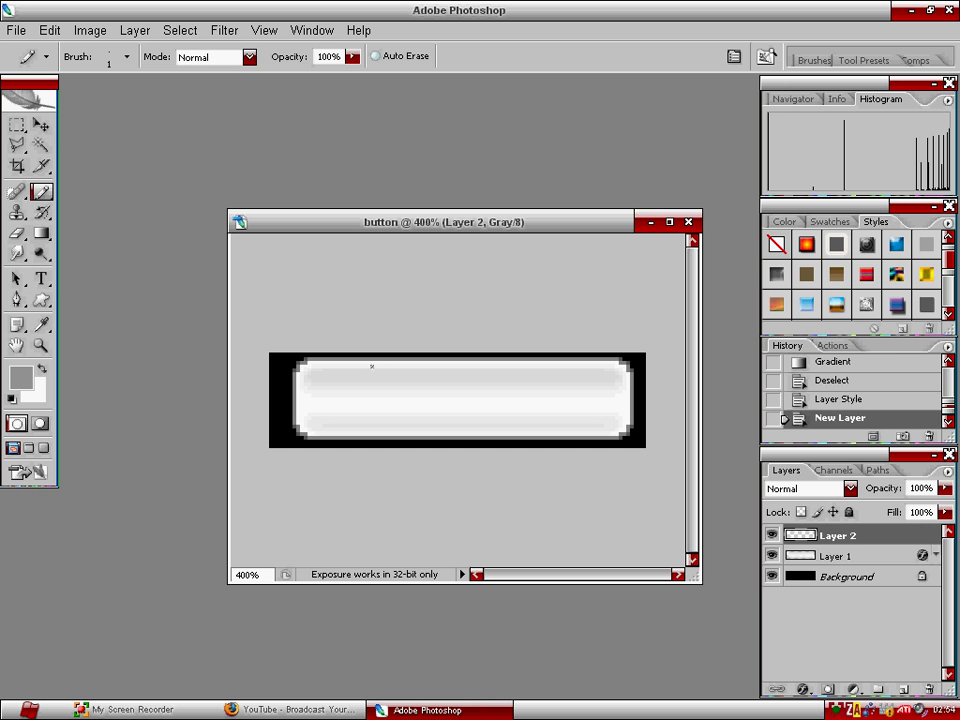
pyautogui.moveTo(372, 357); pyautogui.dragTo(372, 432)
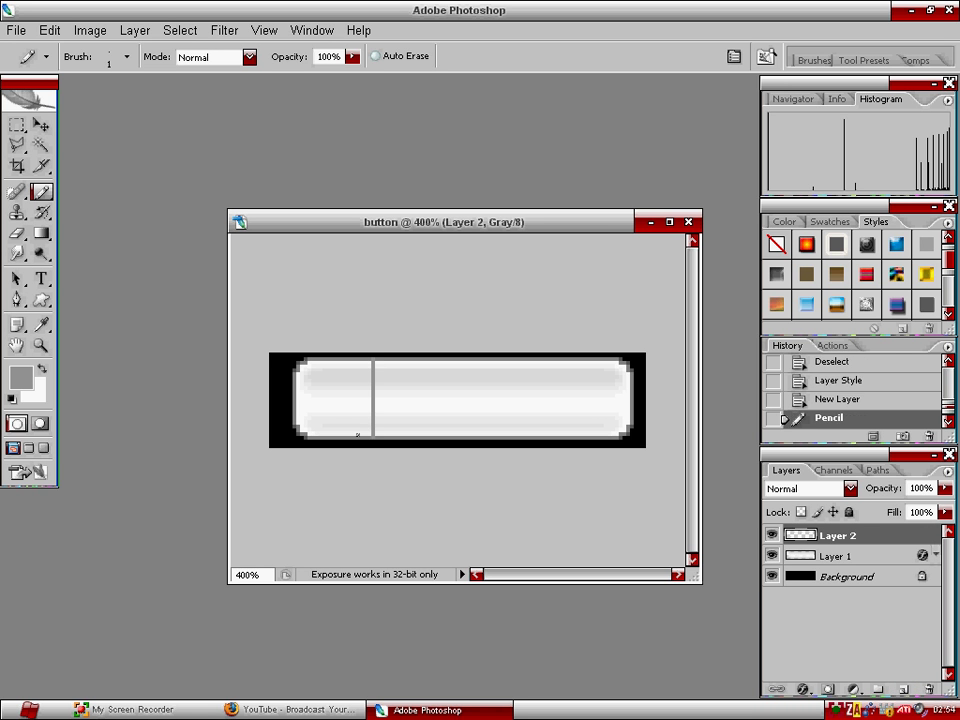
# Sample white and draw a white highlight line beside the grey divider.
pyautogui.click(20, 377)
pyautogui.click(398, 378)
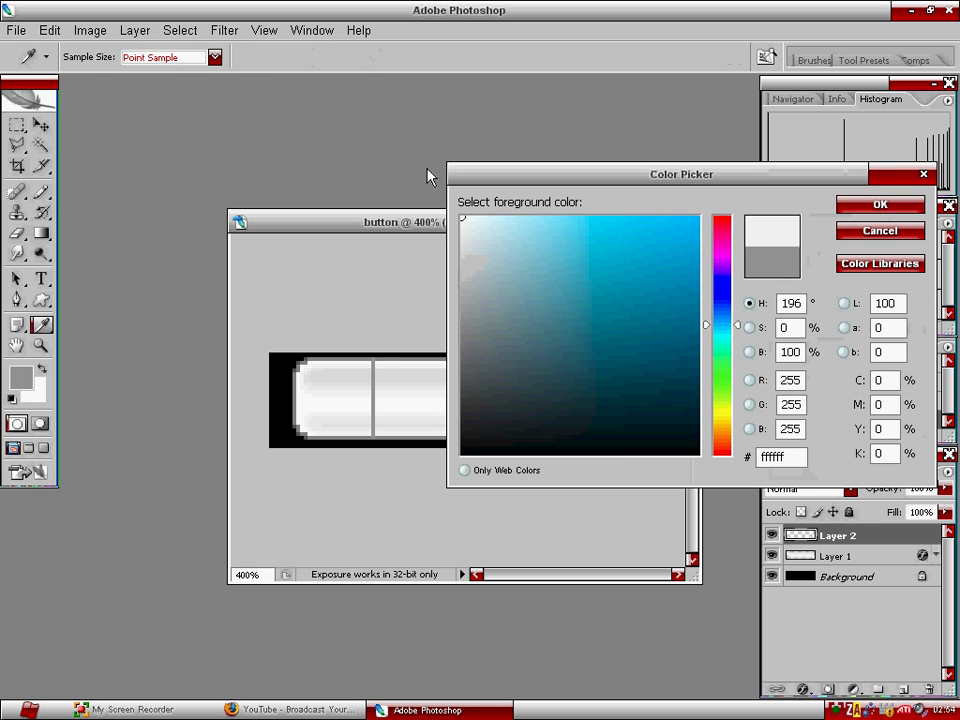
pyautogui.click(880, 206)
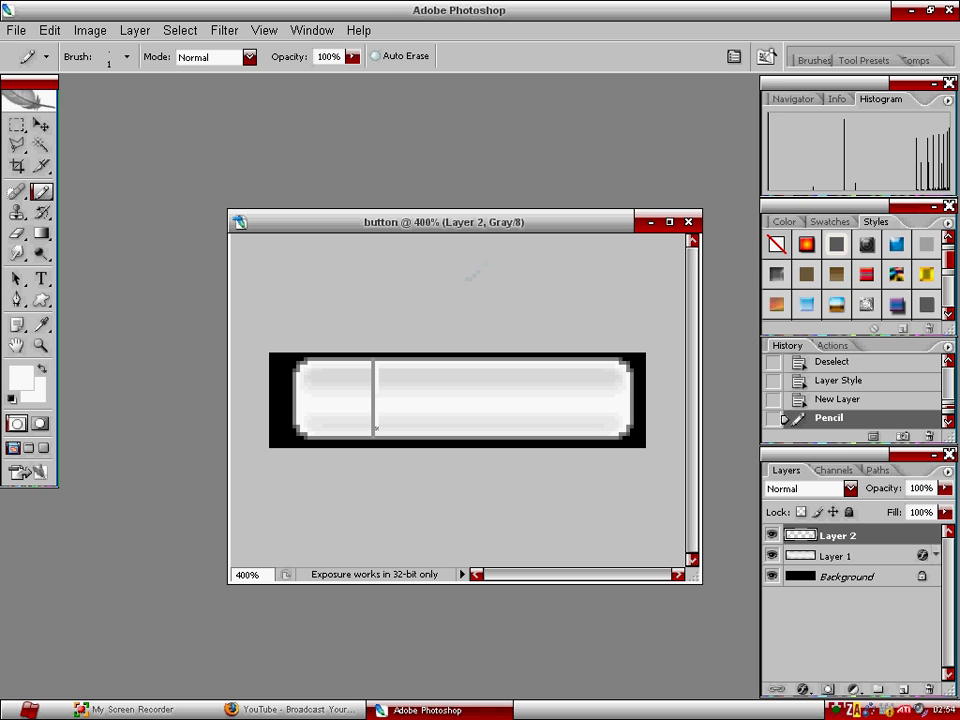
pyautogui.moveTo(375, 432); pyautogui.dragTo(366, 365)
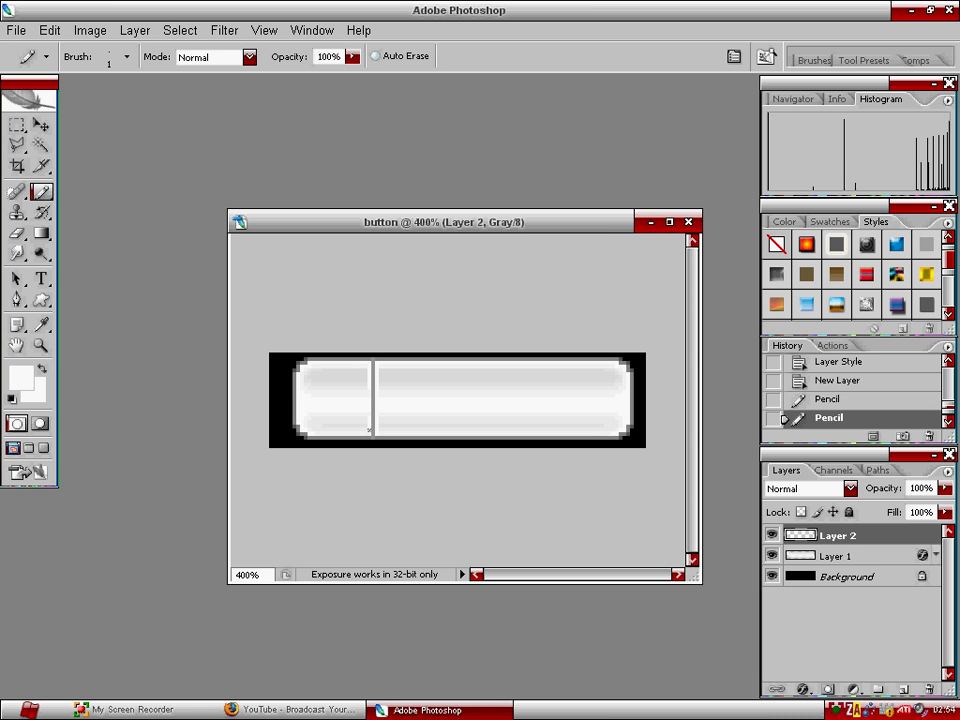
pyautogui.click(370, 435)
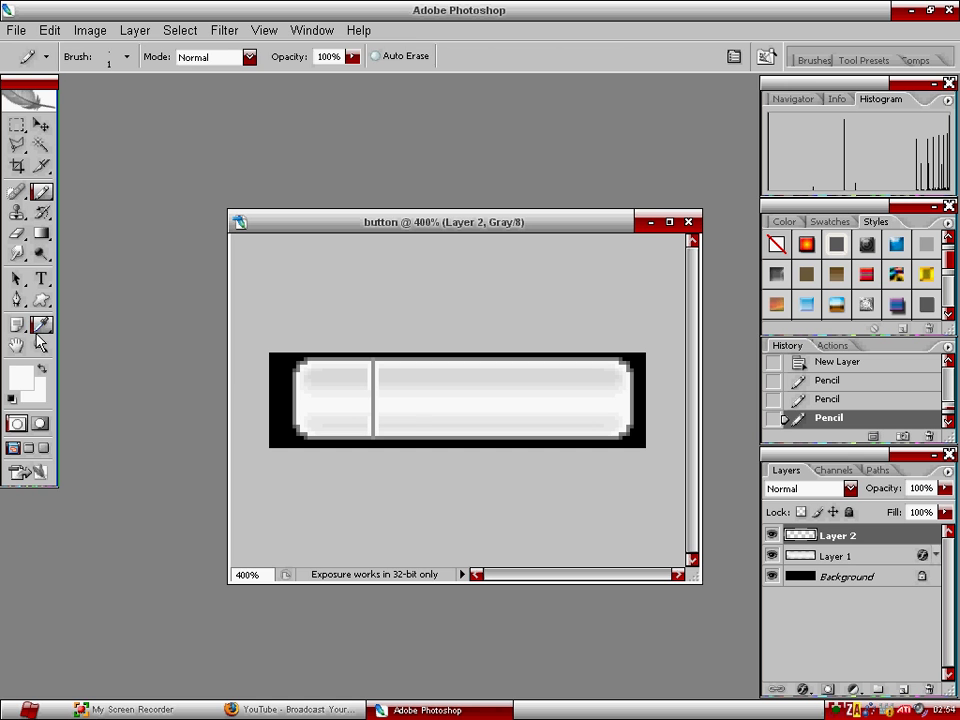
pyautogui.press('z')
pyautogui.click(87, 58)
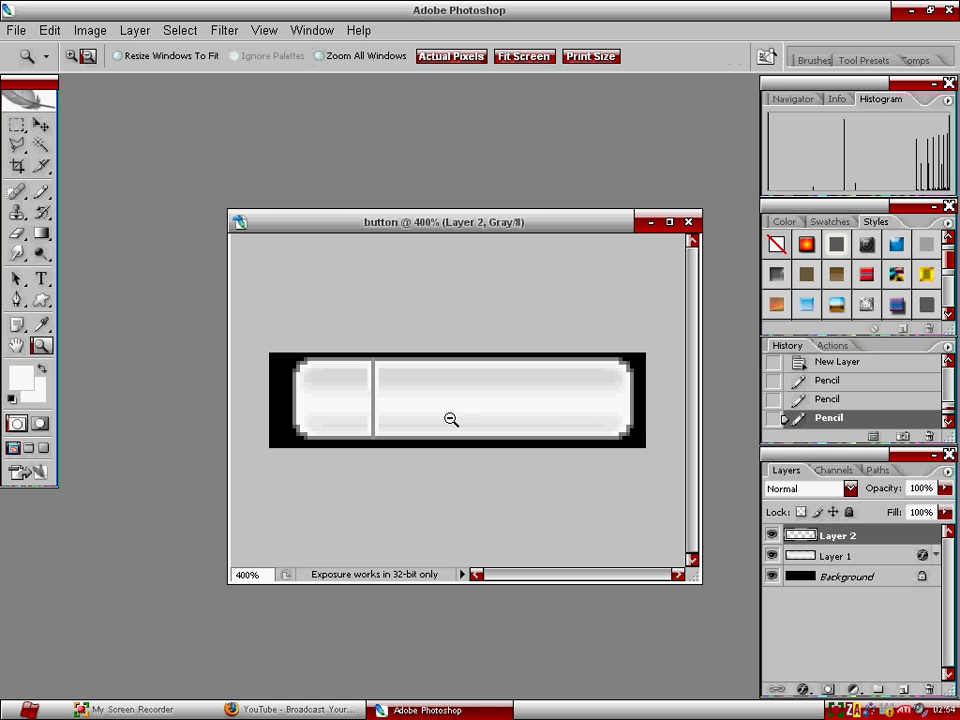
# Zoom back to 100% and rename Layer 2 to 'sep'.
pyautogui.click(451, 419)
pyautogui.click(462, 407)
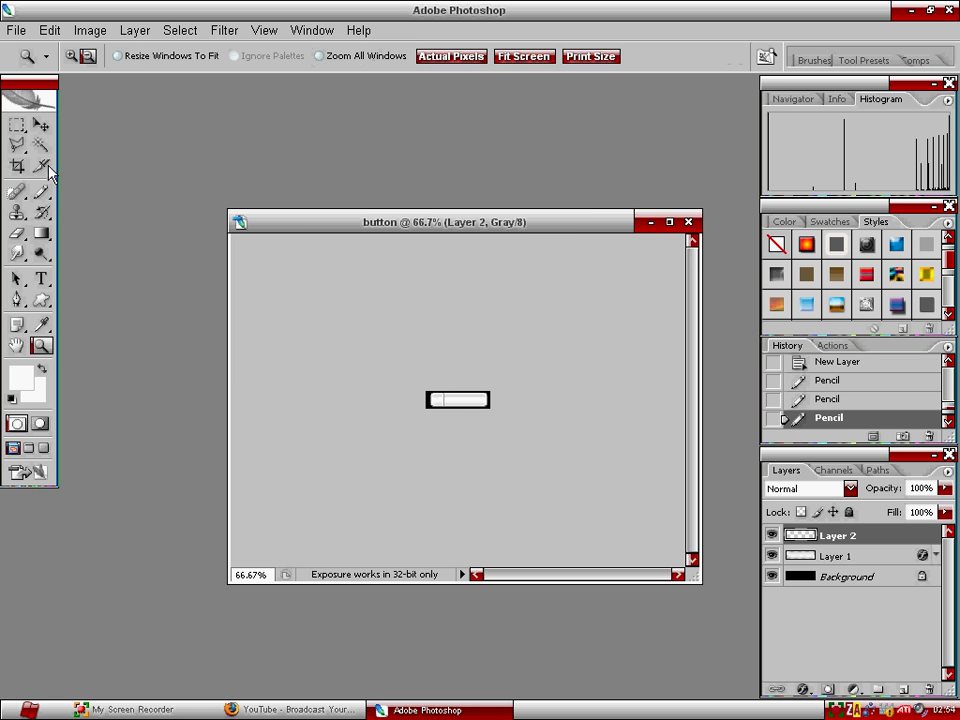
pyautogui.click(71, 56)
pyautogui.click(469, 400)
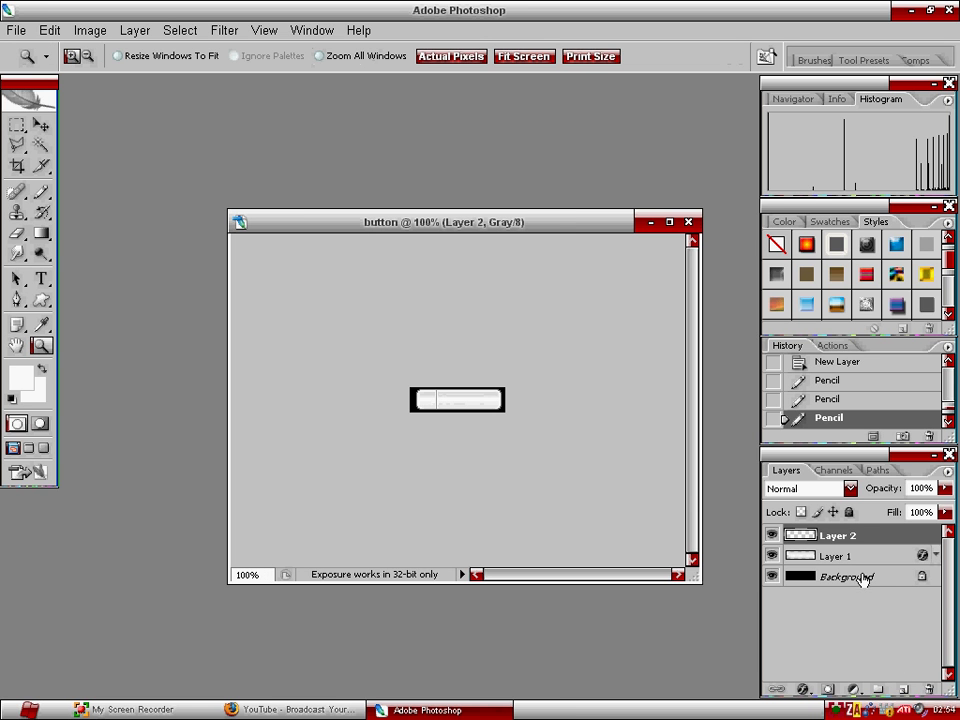
pyautogui.doubleClick(872, 538)
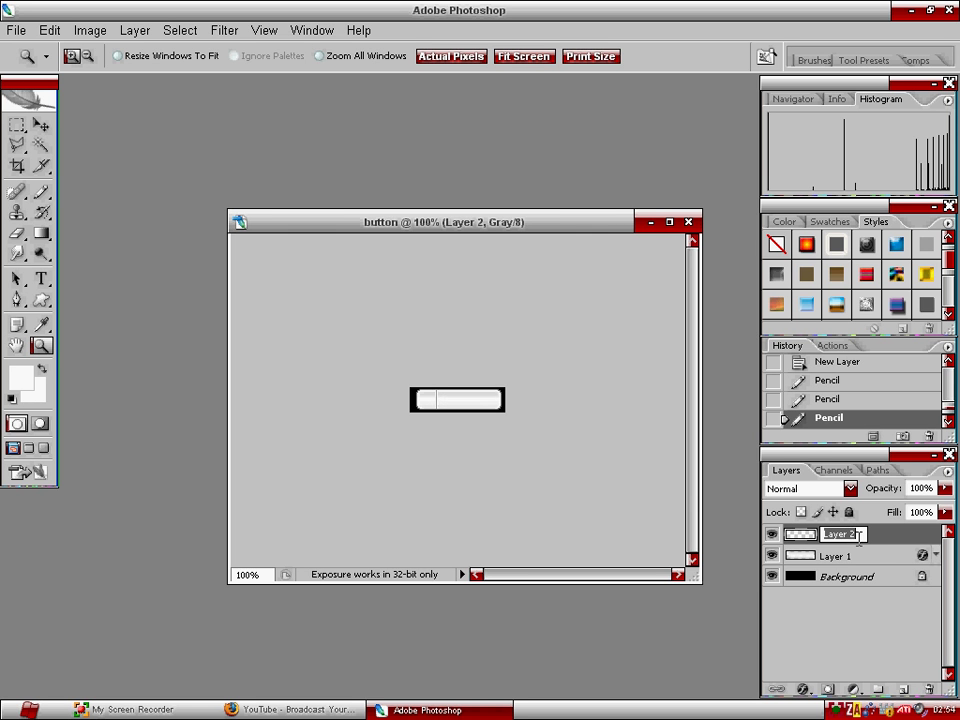
pyautogui.write('sep')
# Rename Layer 1 to 'but' and add a new empty layer above sep.
pyautogui.doubleClick(849, 557)
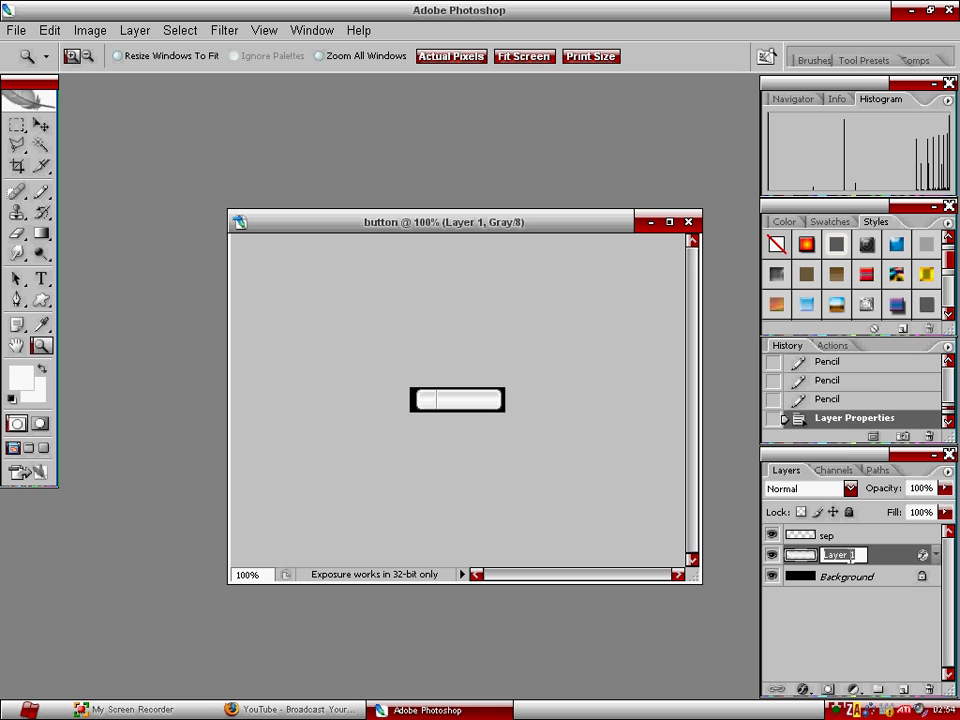
pyautogui.write('but')
pyautogui.press('Return')
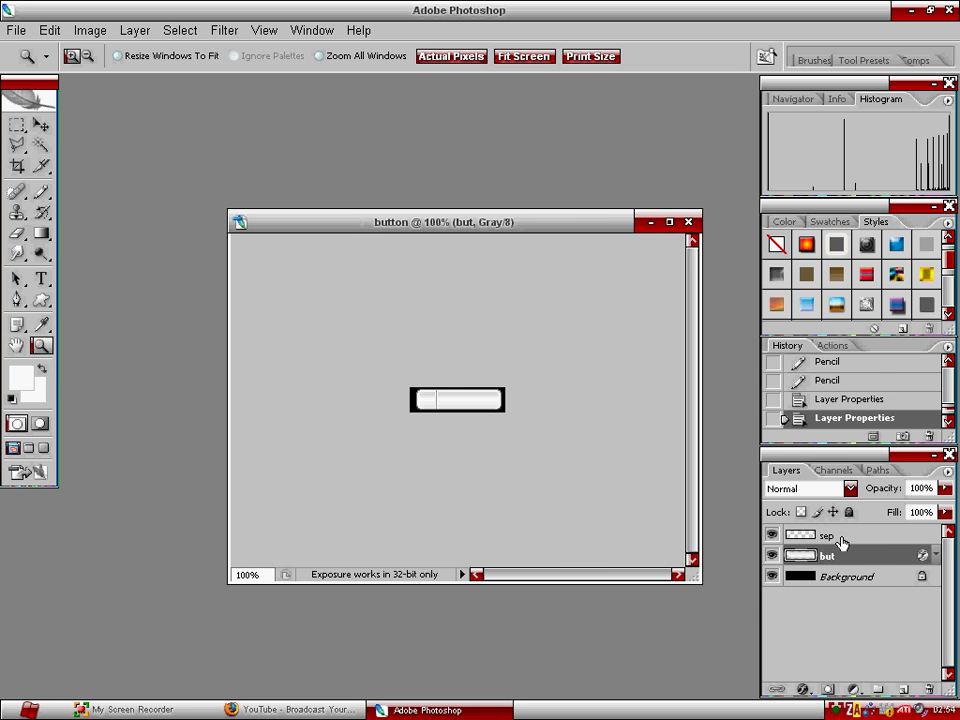
pyautogui.click(842, 540)
pyautogui.click(903, 689)
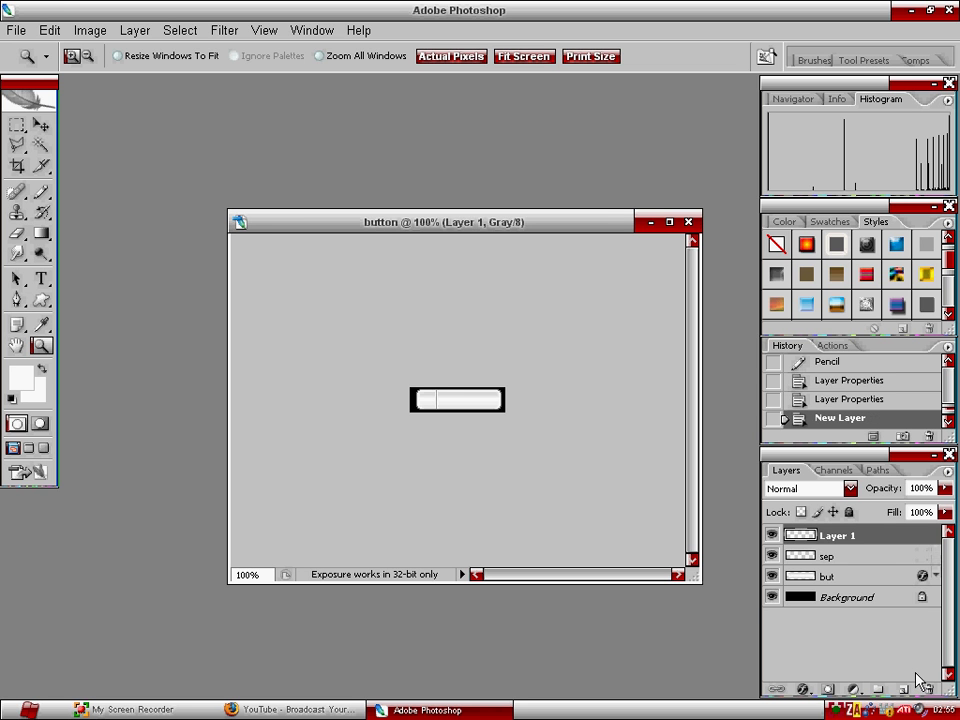
# Type the BUTTON text on the button and nudge it into position.
pyautogui.click(41, 278)
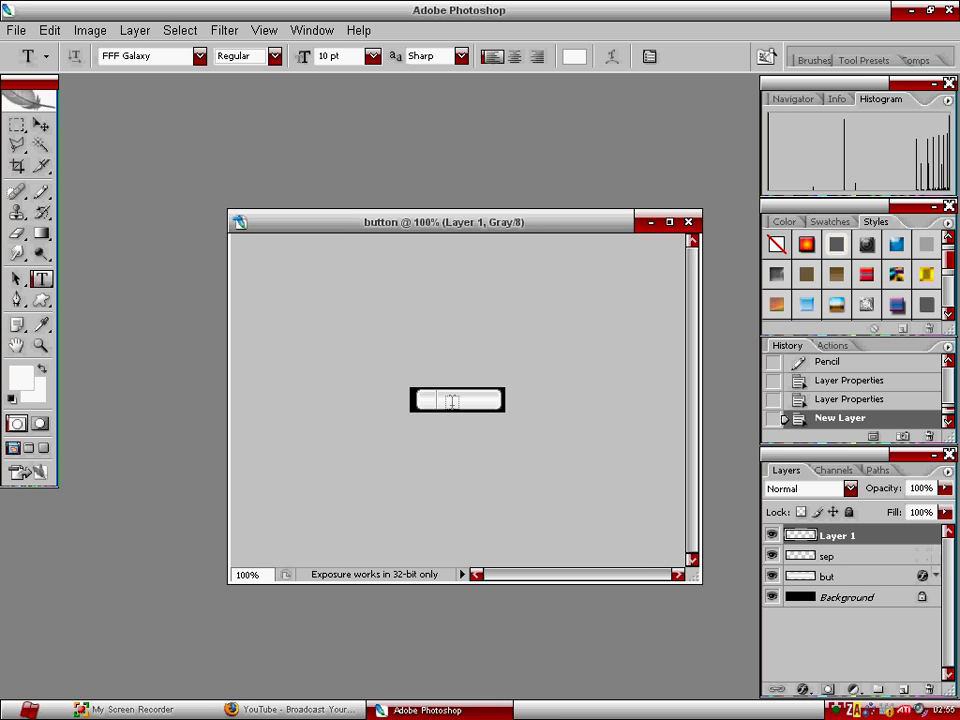
pyautogui.click(446, 399)
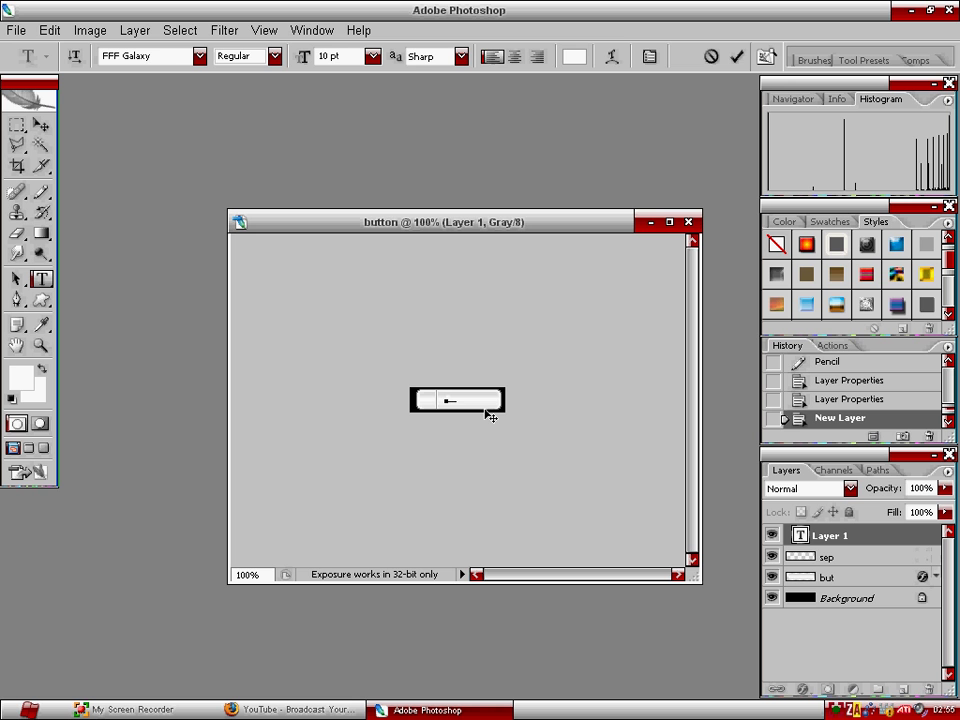
pyautogui.write('---------')
pyautogui.click(40, 124)
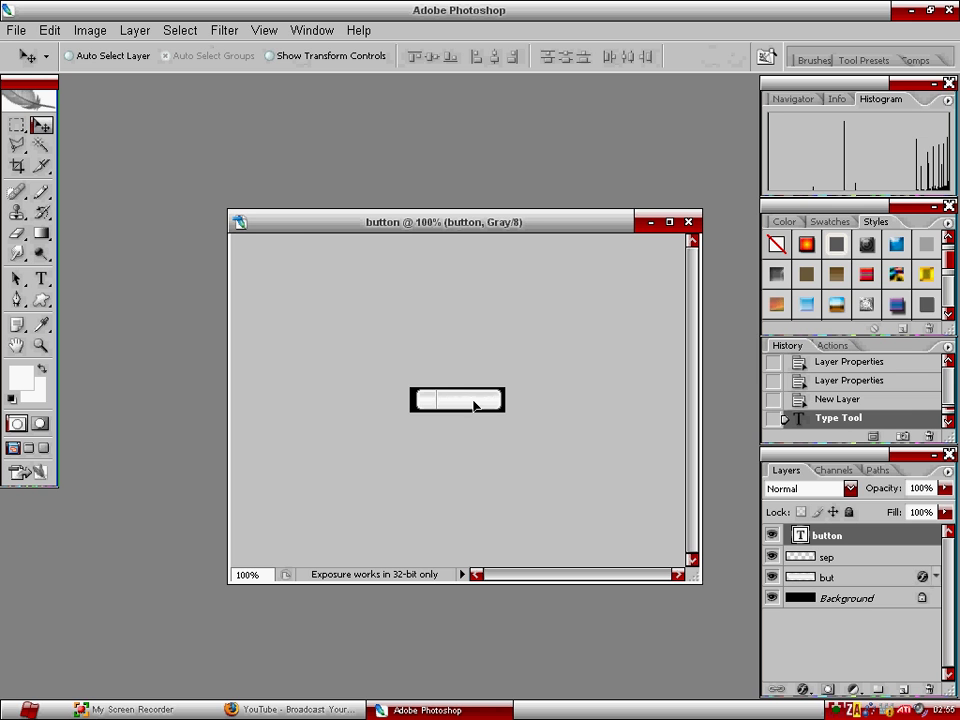
pyautogui.moveTo(475, 405); pyautogui.dragTo(478, 404)
# Give the text a 1 px outside stroke in grey 818181 and nudge it slightly left.
pyautogui.click(803, 690)
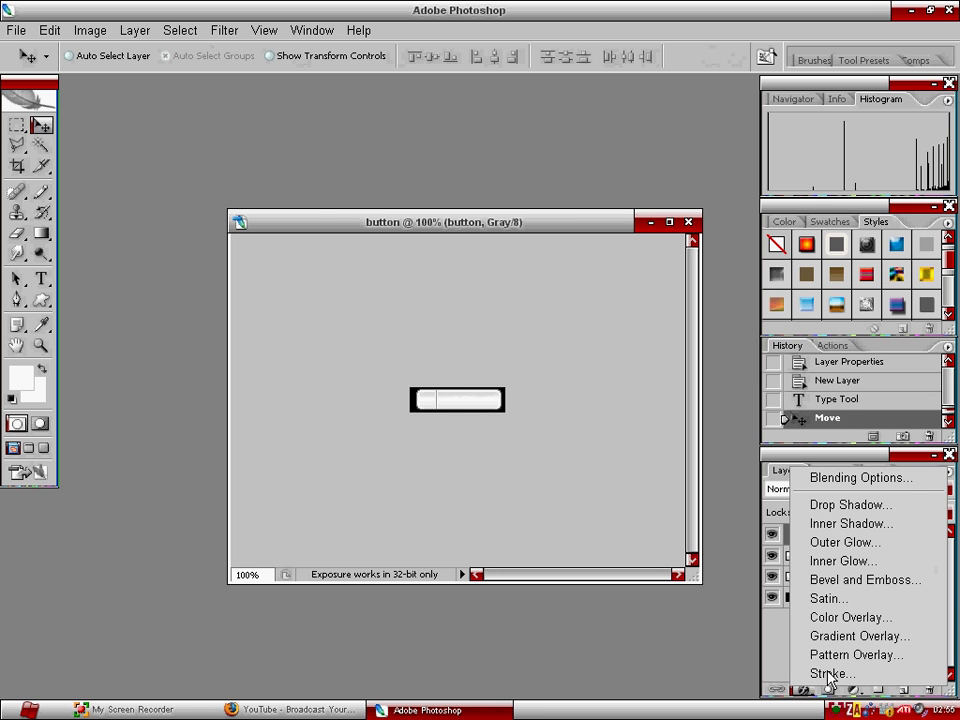
pyautogui.click(830, 673)
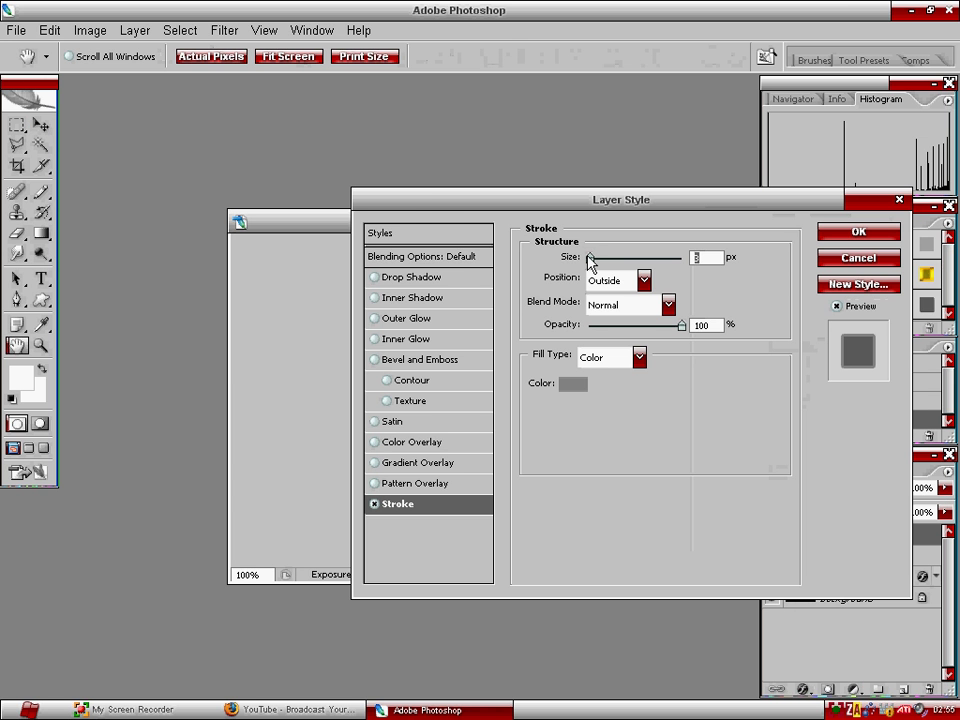
pyautogui.moveTo(510, 204)
pyautogui.mouseDown()
pyautogui.moveTo(675, 200)
pyautogui.moveTo(533, 201)
pyautogui.mouseUp()
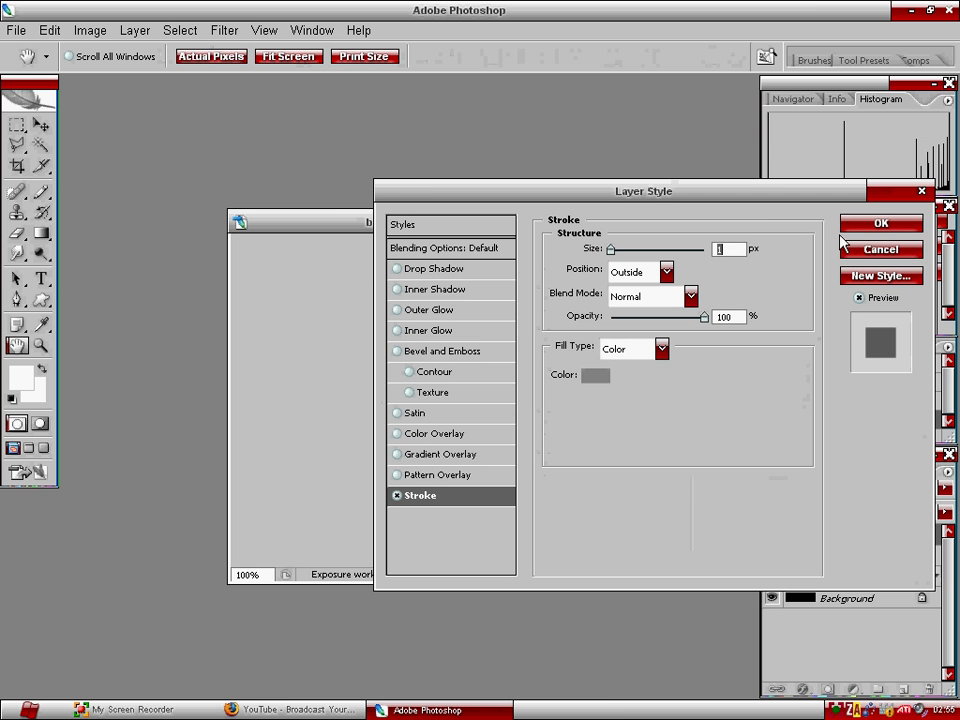
pyautogui.click(593, 377)
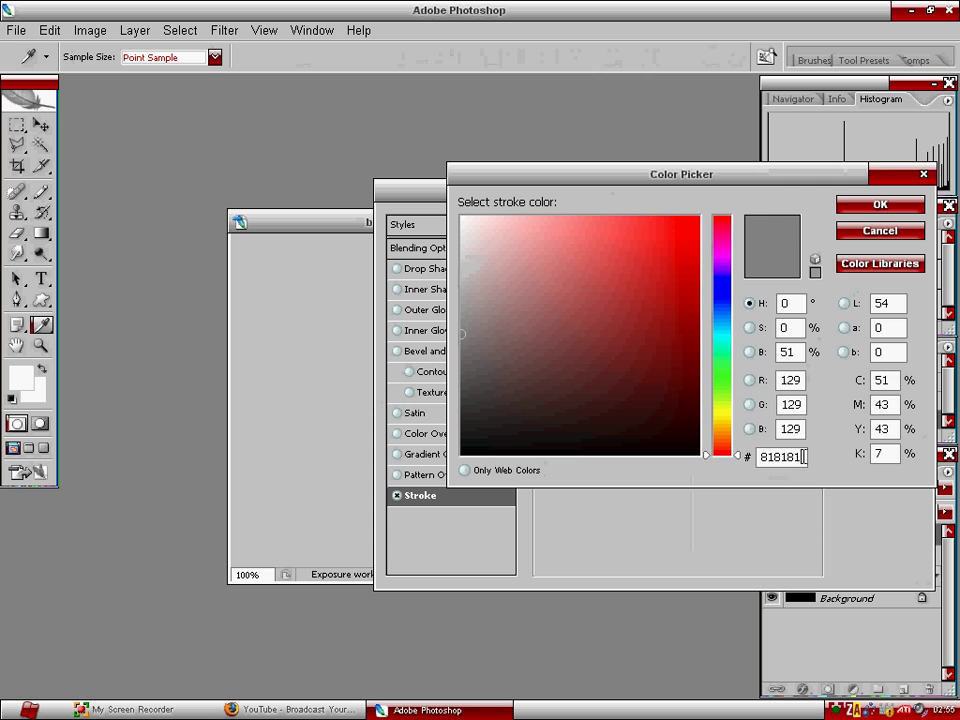
pyautogui.click(880, 204)
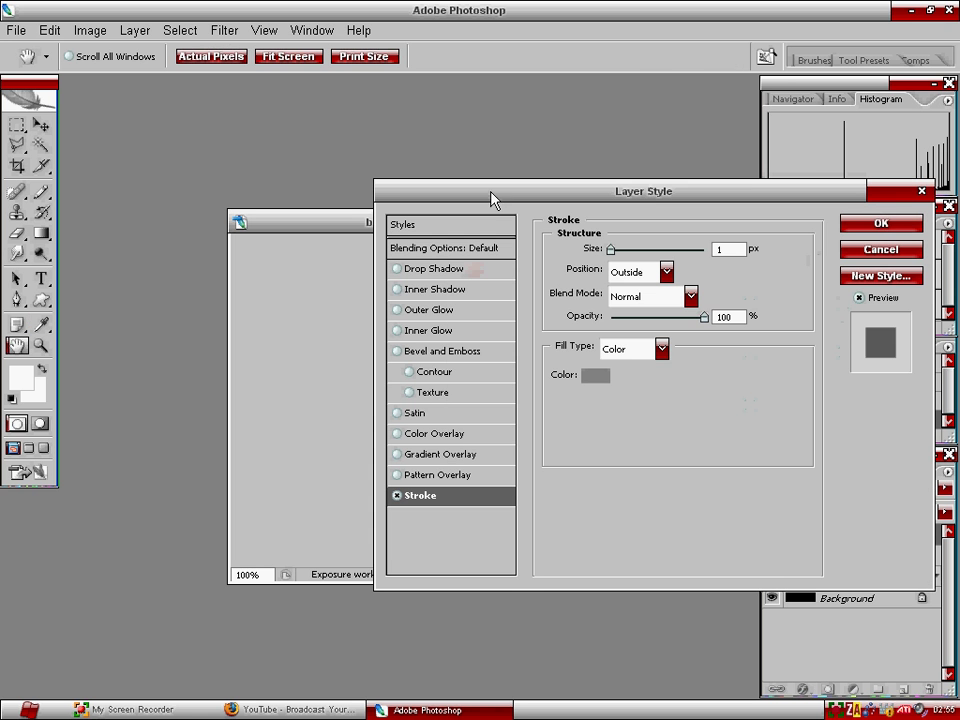
pyautogui.click(866, 226)
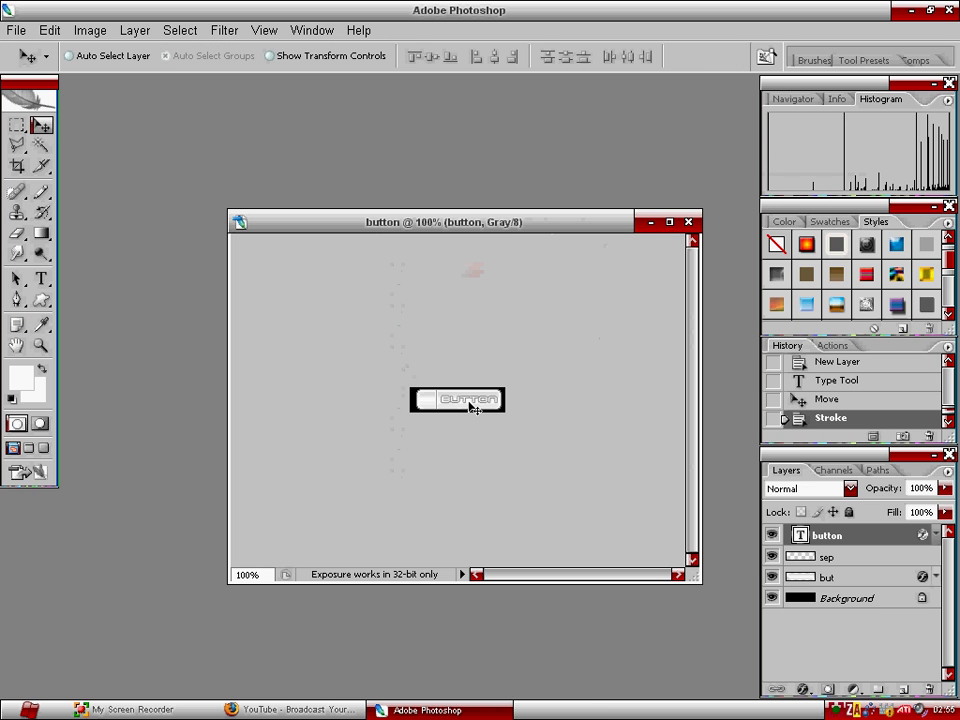
pyautogui.moveTo(473, 408); pyautogui.dragTo(467, 404)
pyautogui.moveTo(467, 405); pyautogui.dragTo(466, 404)
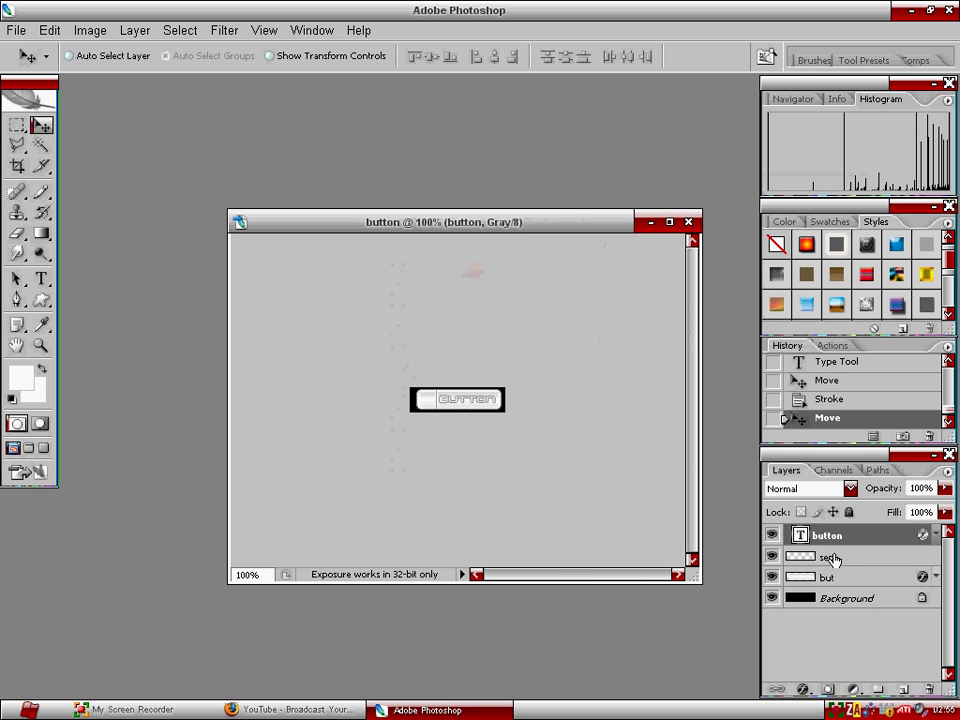
# Add a new layer for the dot and magnify the button to 500%.
pyautogui.click(903, 690)
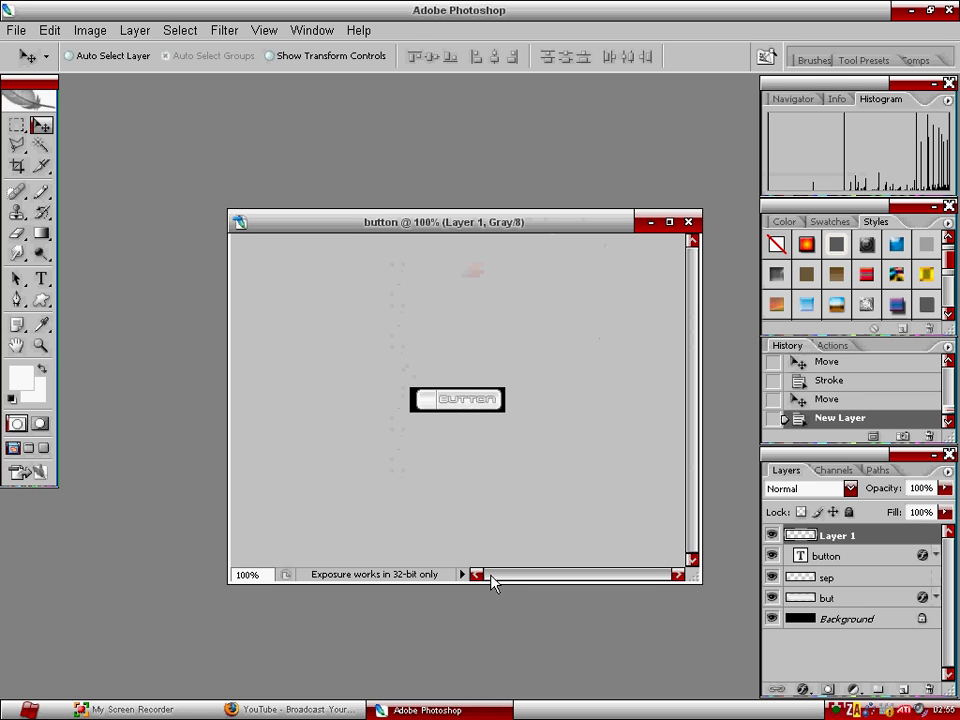
pyautogui.click(41, 345)
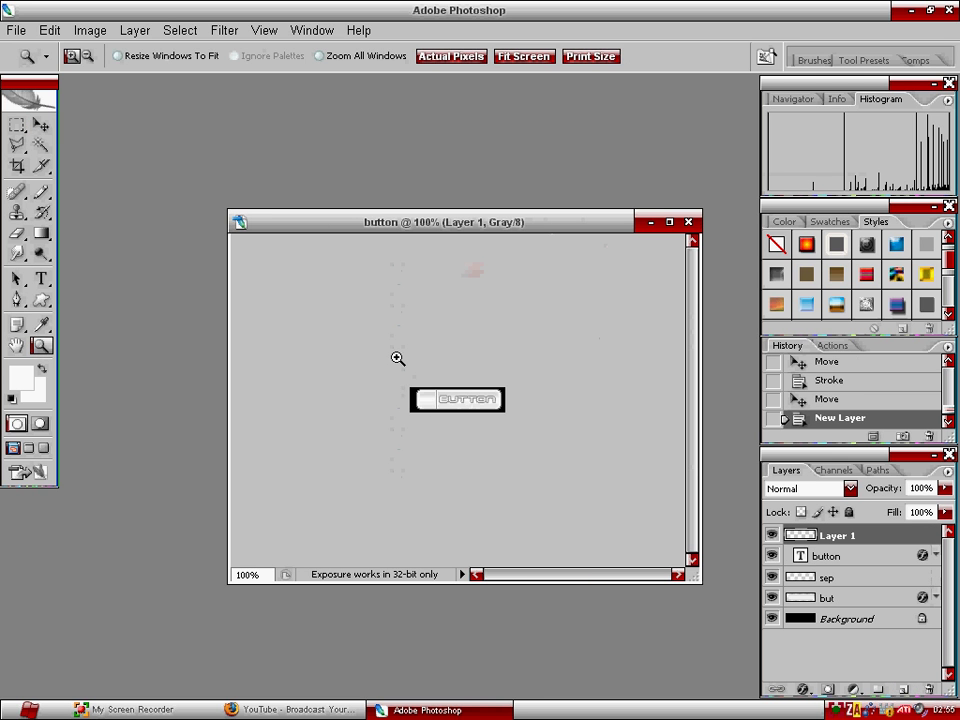
pyautogui.click(425, 404)
pyautogui.click(392, 398)
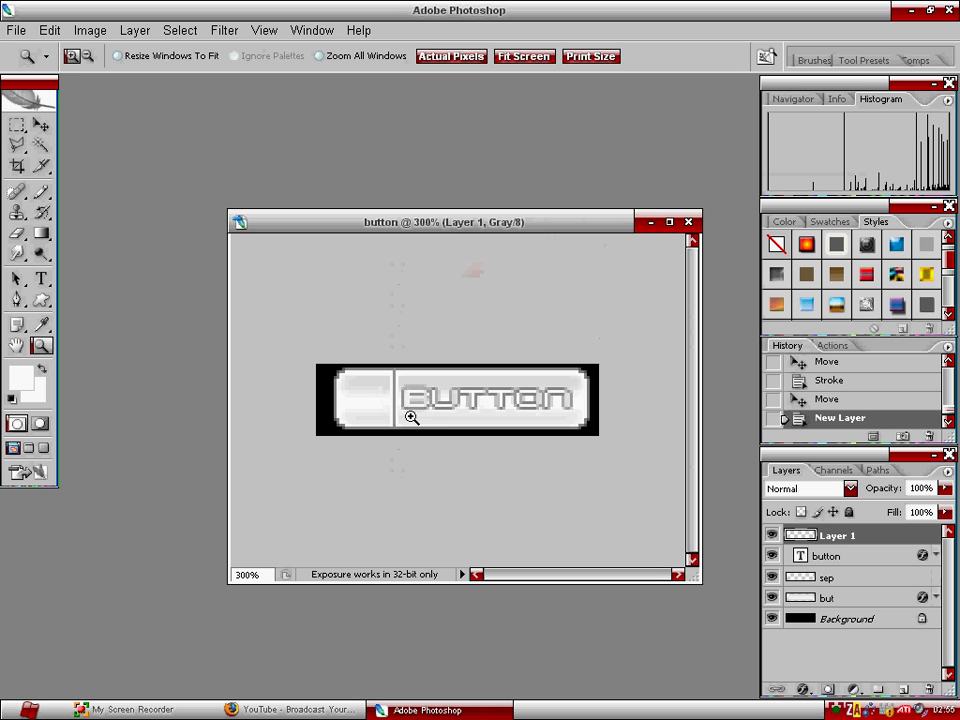
pyautogui.click(407, 418)
pyautogui.click(340, 410)
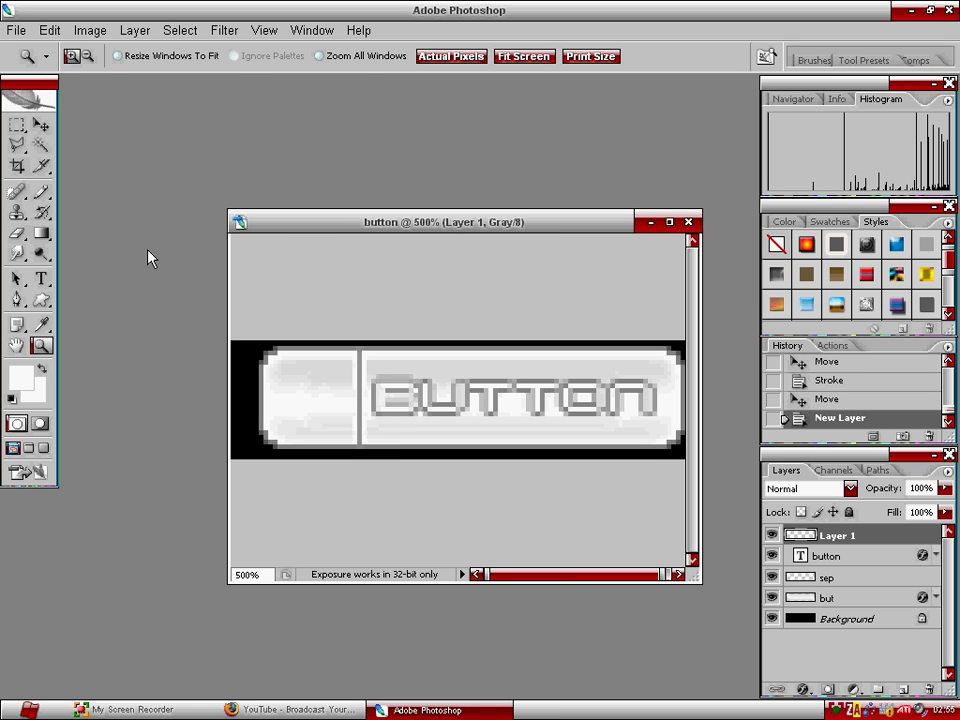
# Pencil a small dot in the button's left section and give it a 1 px grey Stroke.
pyautogui.click(41, 192)
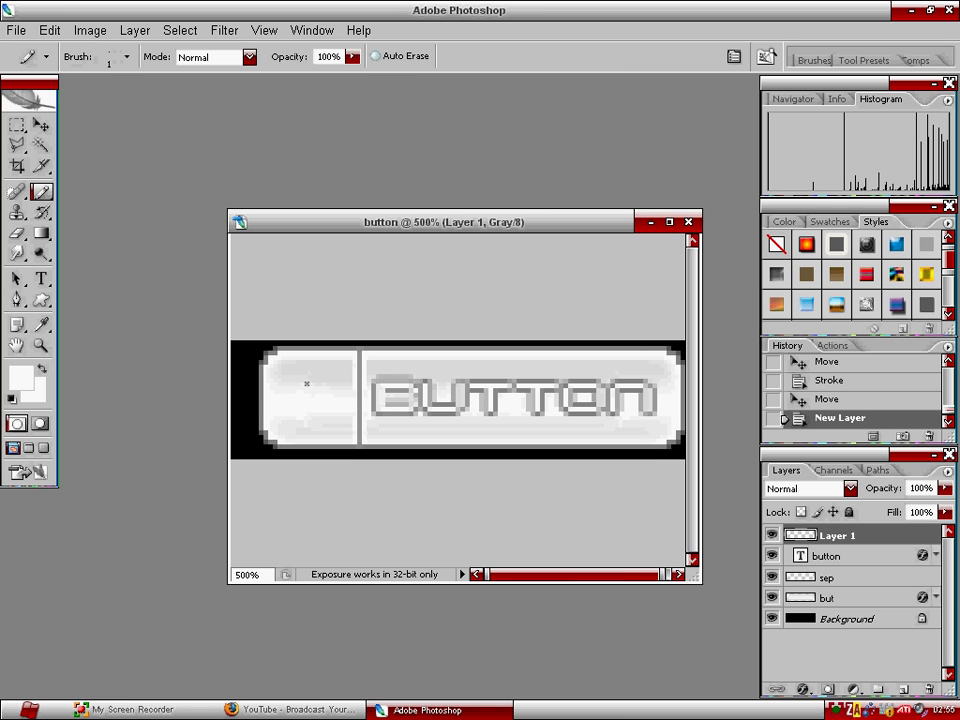
pyautogui.click(317, 387)
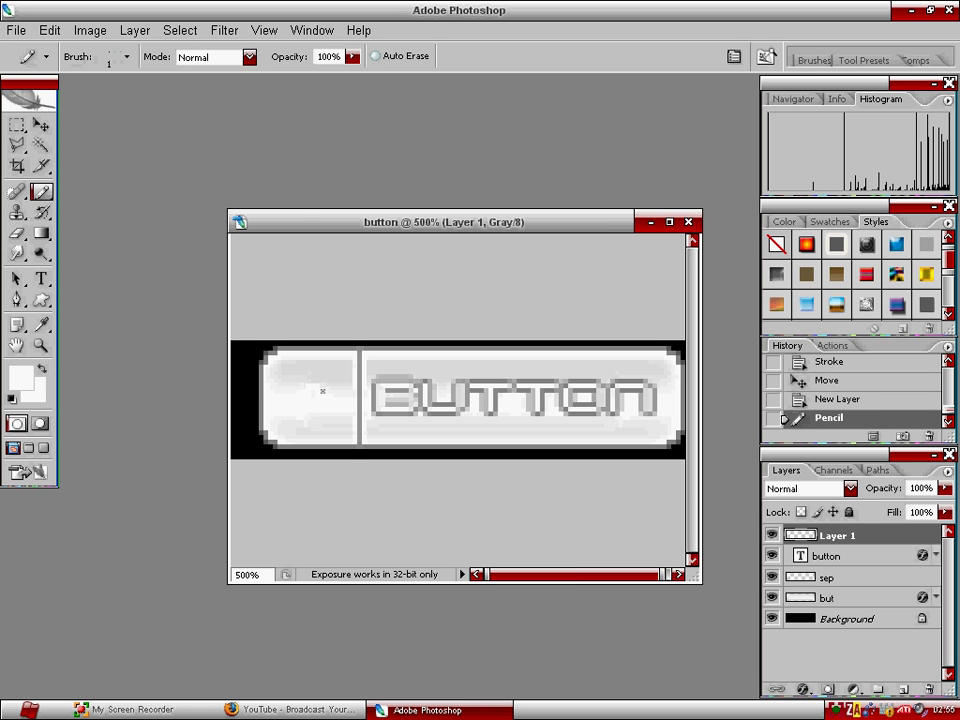
pyautogui.click(316, 393)
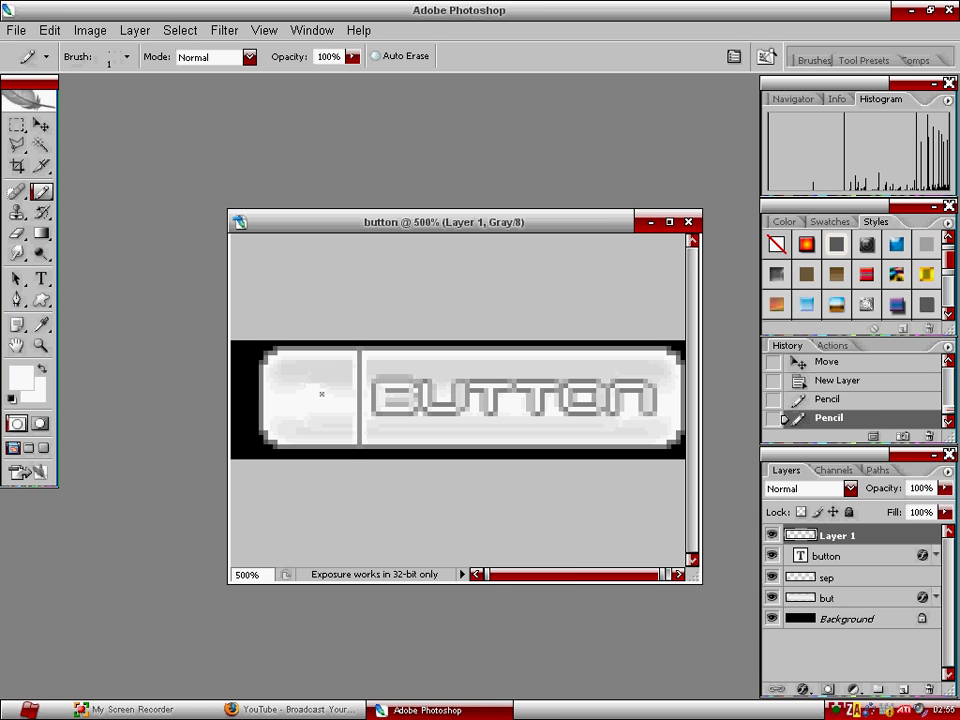
pyautogui.click(306, 399)
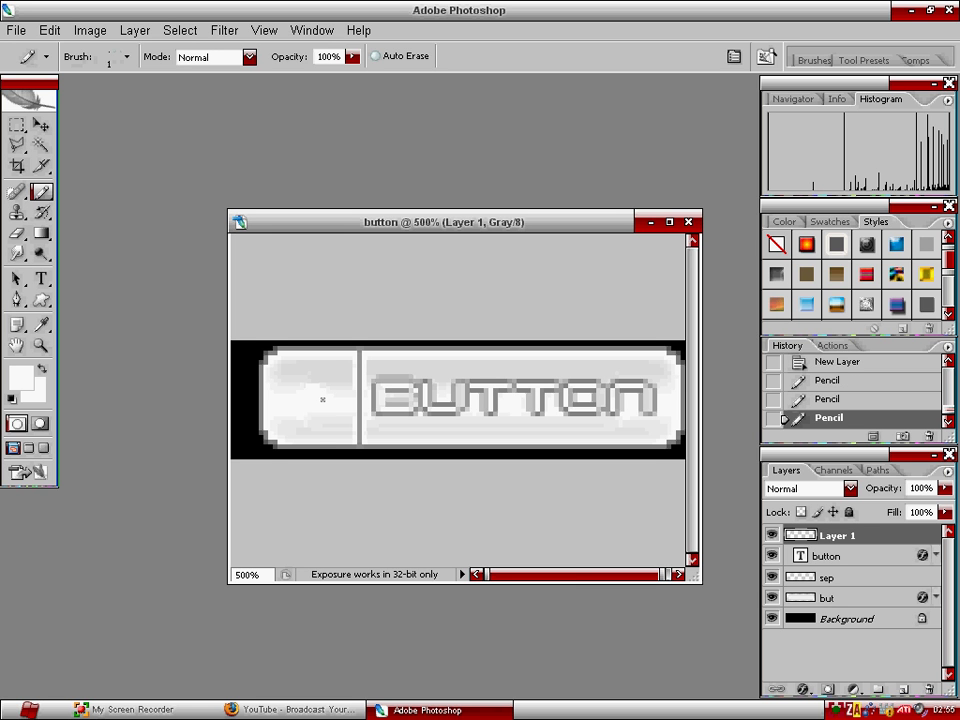
pyautogui.click(313, 401)
pyautogui.click(802, 689)
pyautogui.click(818, 672)
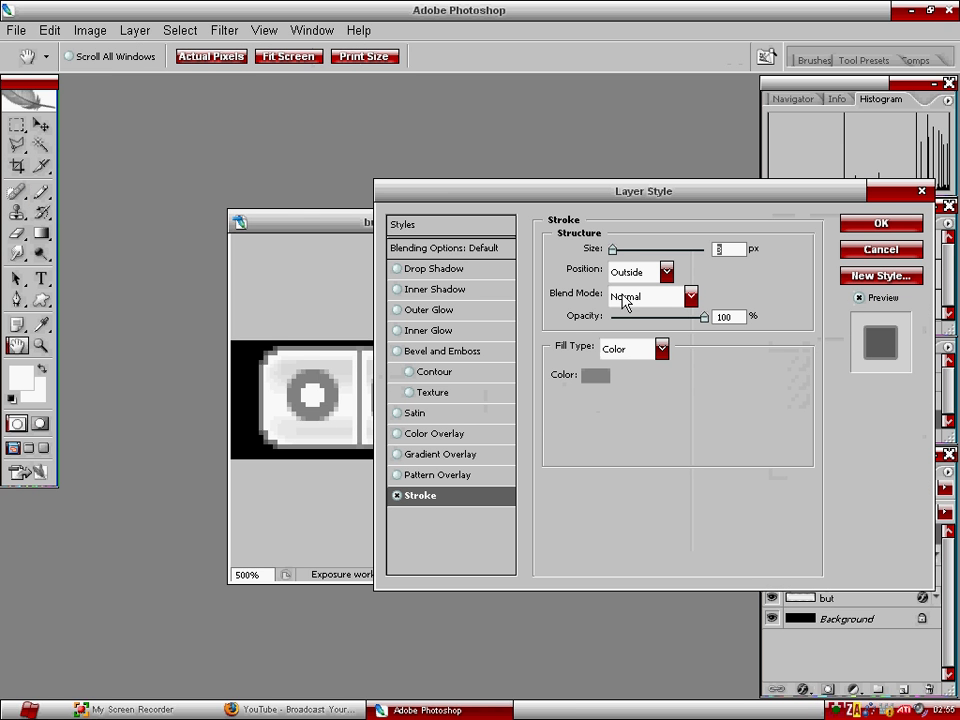
pyautogui.click(870, 223)
pyautogui.click(41, 125)
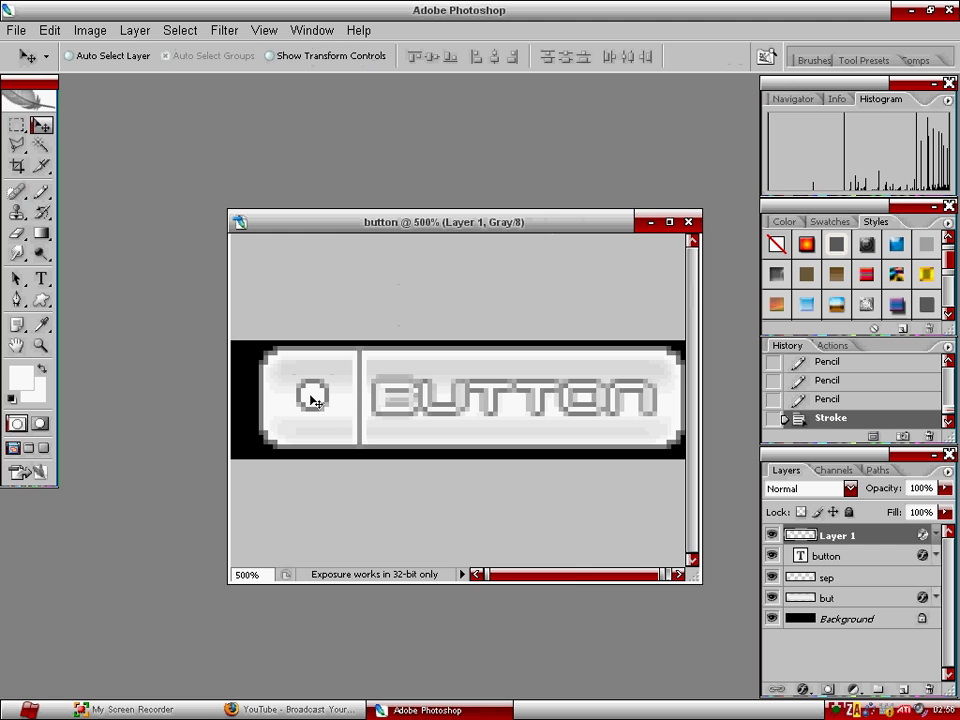
# Reposition the dot and give it a Normal Gradient Overlay at 93% opacity.
pyautogui.moveTo(311, 392); pyautogui.dragTo(311, 403)
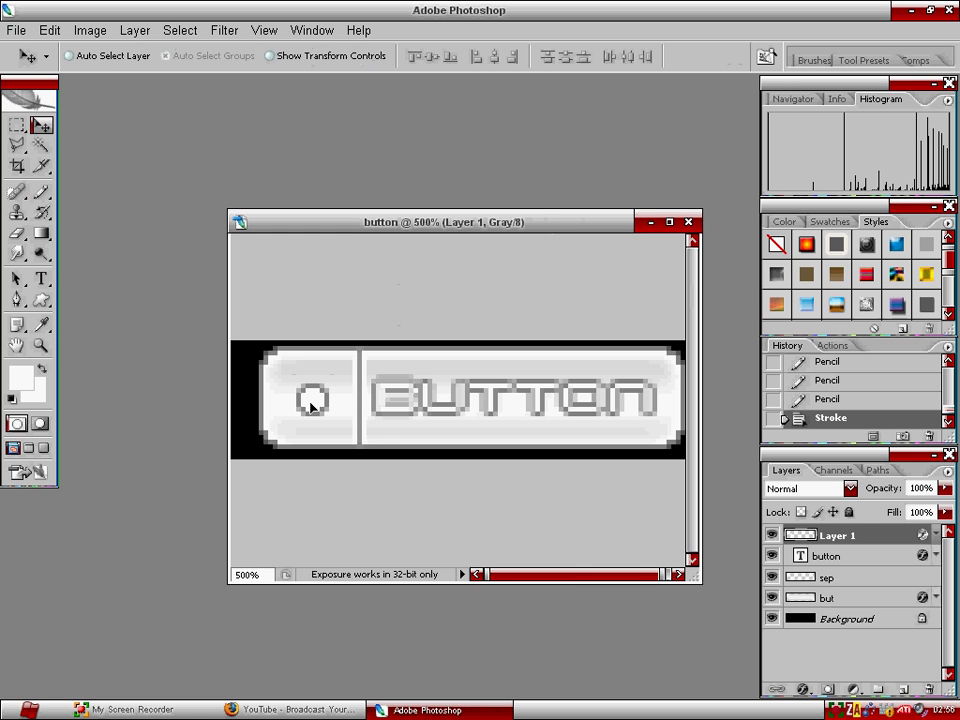
pyautogui.click(803, 690)
pyautogui.click(869, 612)
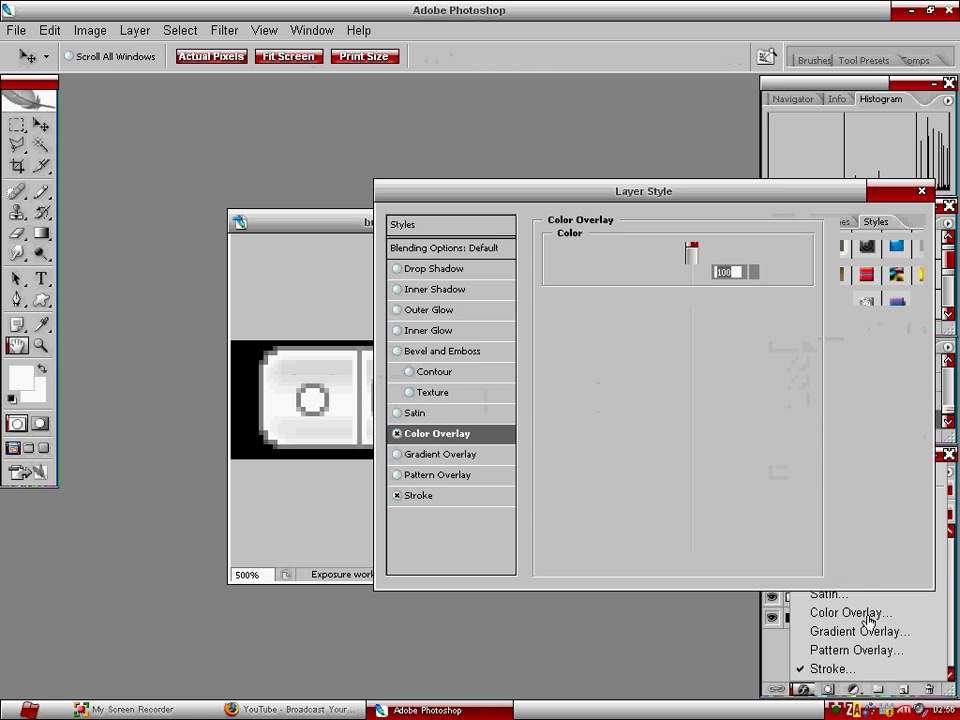
pyautogui.click(397, 433)
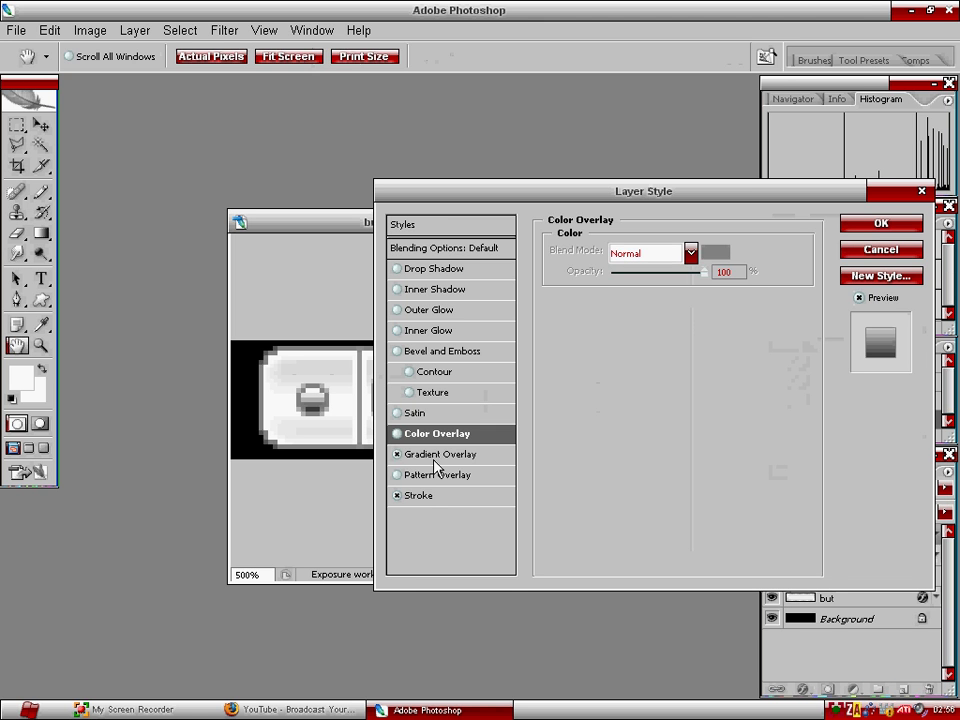
pyautogui.click(440, 455)
pyautogui.click(689, 254)
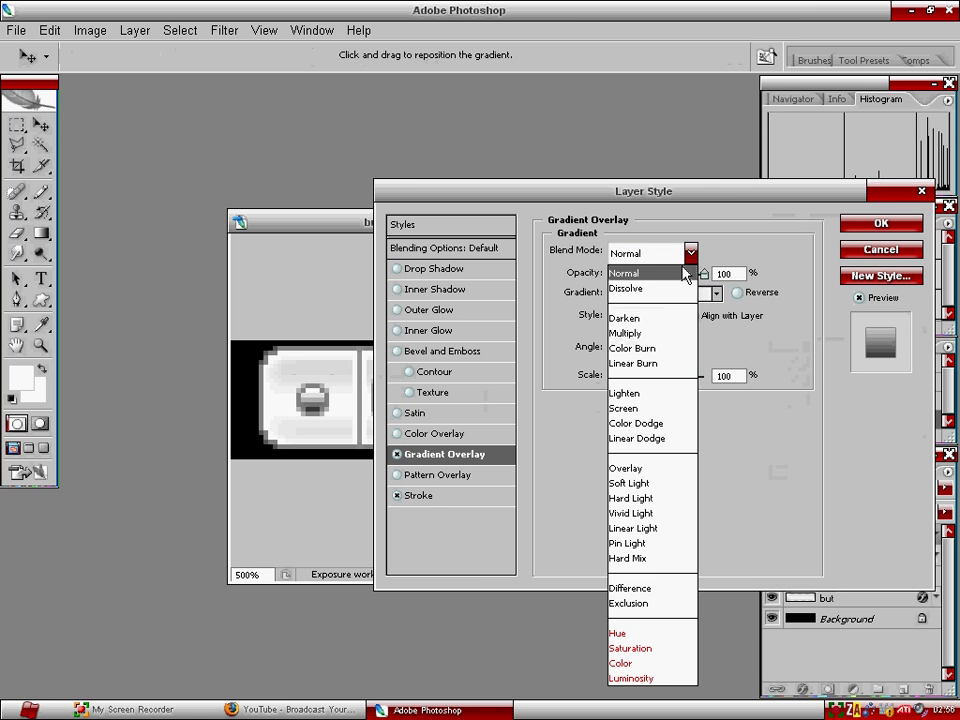
pyautogui.click(681, 272)
pyautogui.moveTo(704, 273); pyautogui.dragTo(675, 274)
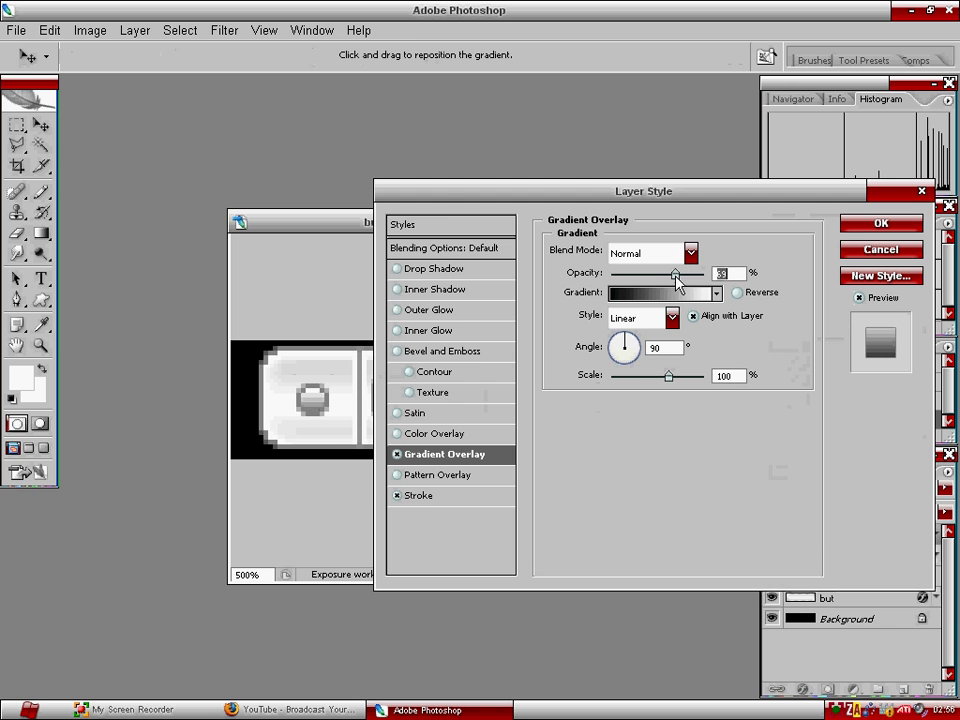
pyautogui.click(866, 238)
# Zoom back out to 100% and rename the dot layer to 'point'.
pyautogui.click(41, 345)
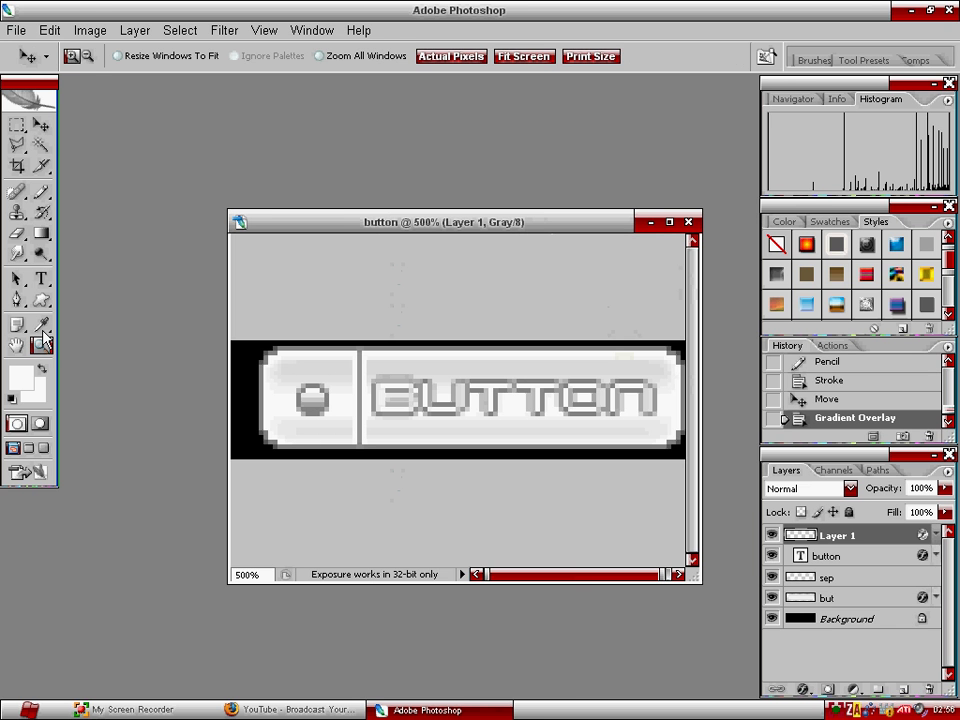
pyautogui.click(86, 58)
pyautogui.click(440, 360)
pyautogui.click(440, 360)
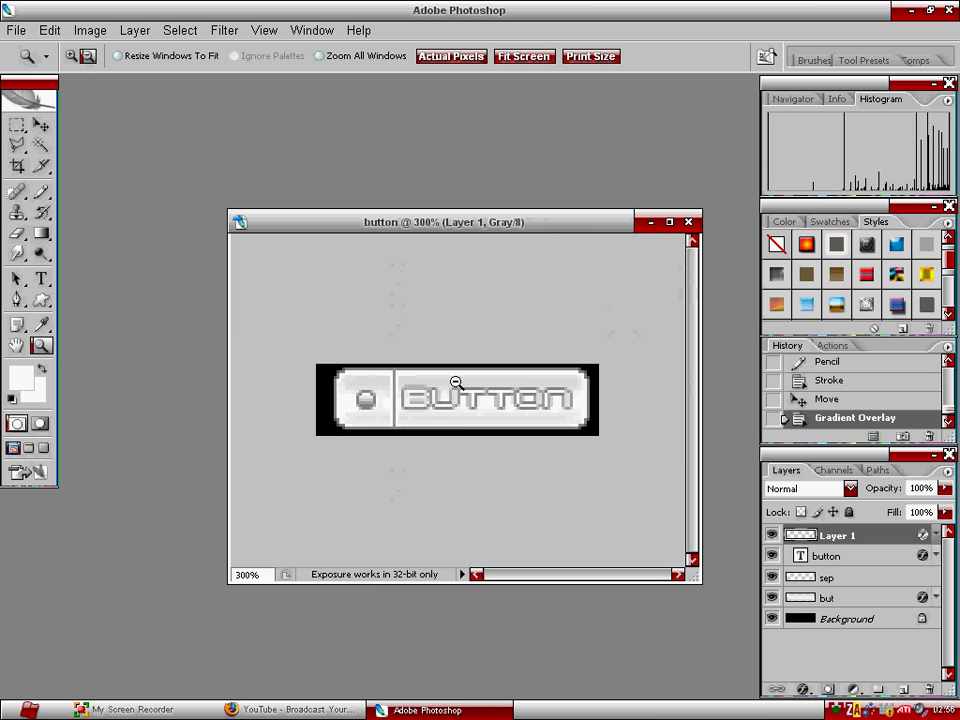
pyautogui.click(456, 383)
pyautogui.click(456, 383)
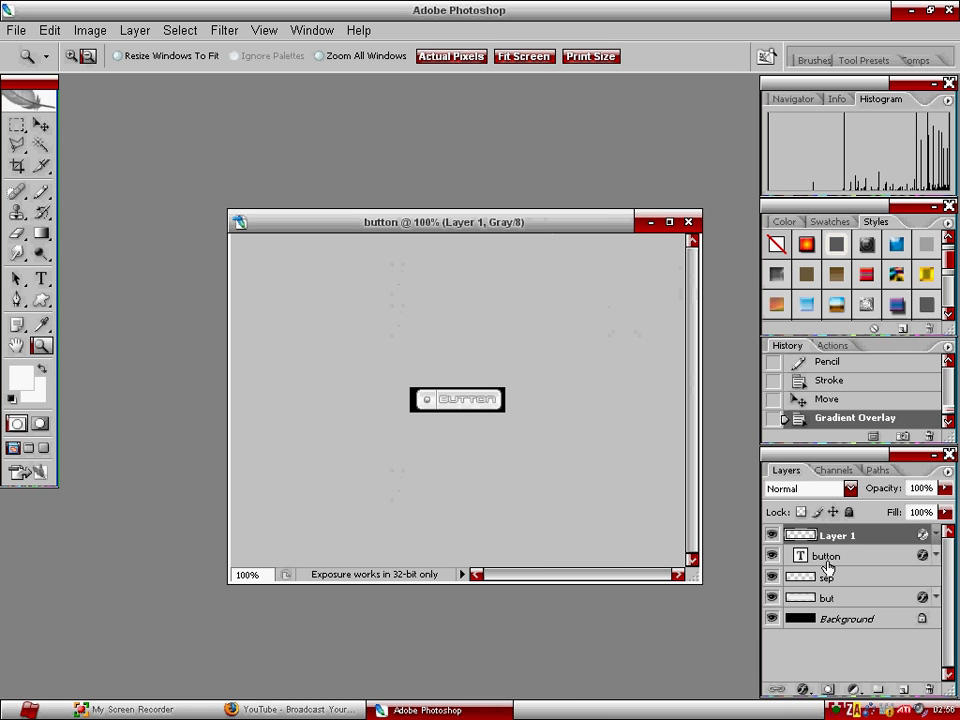
pyautogui.doubleClick(849, 536)
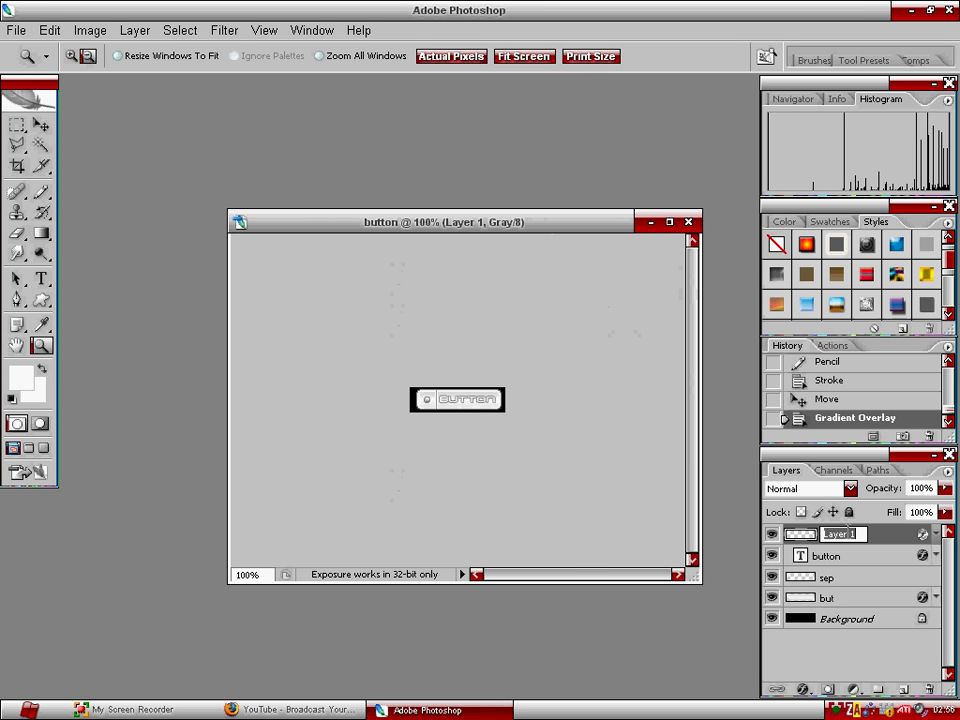
pyautogui.write('point')
pyautogui.press('Tab')
pyautogui.press('Tab')
pyautogui.click(845, 546)
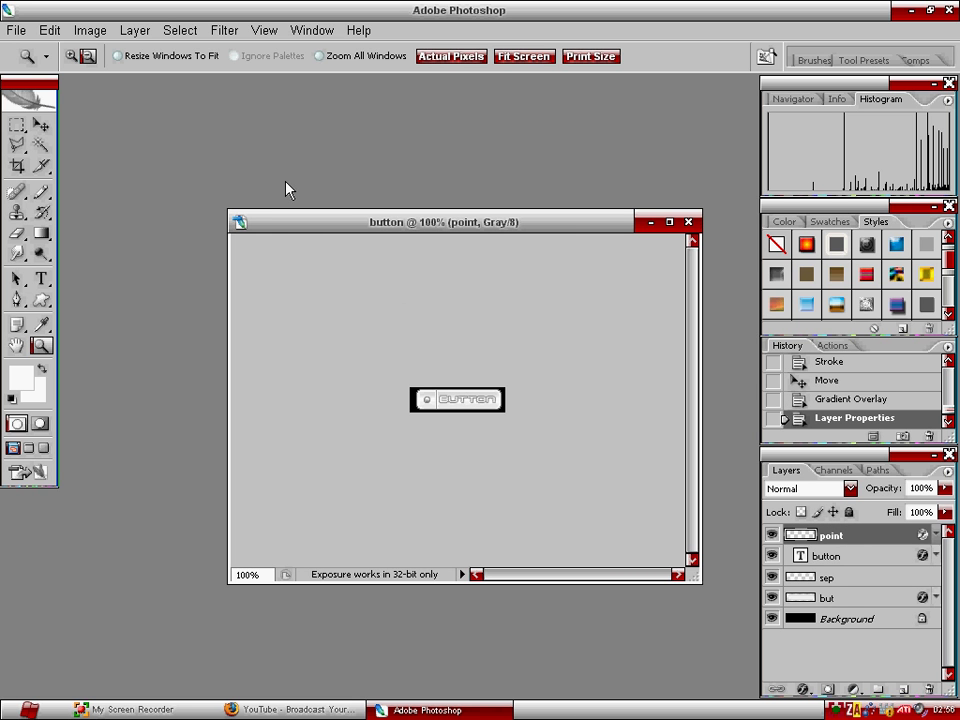
pyautogui.moveTo(350, 229); pyautogui.dragTo(340, 224)
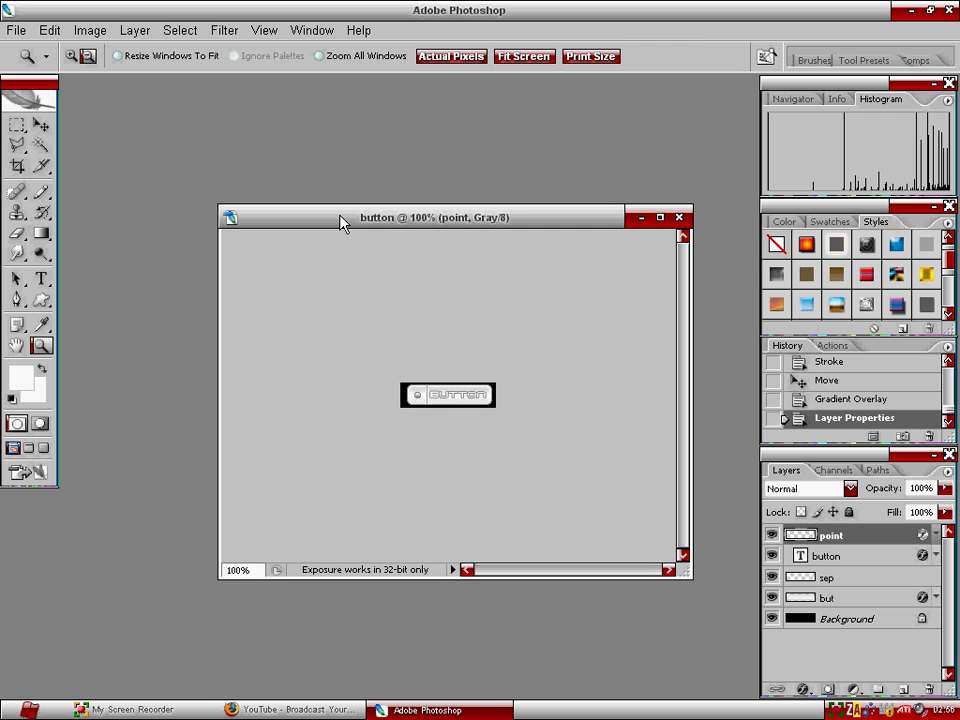